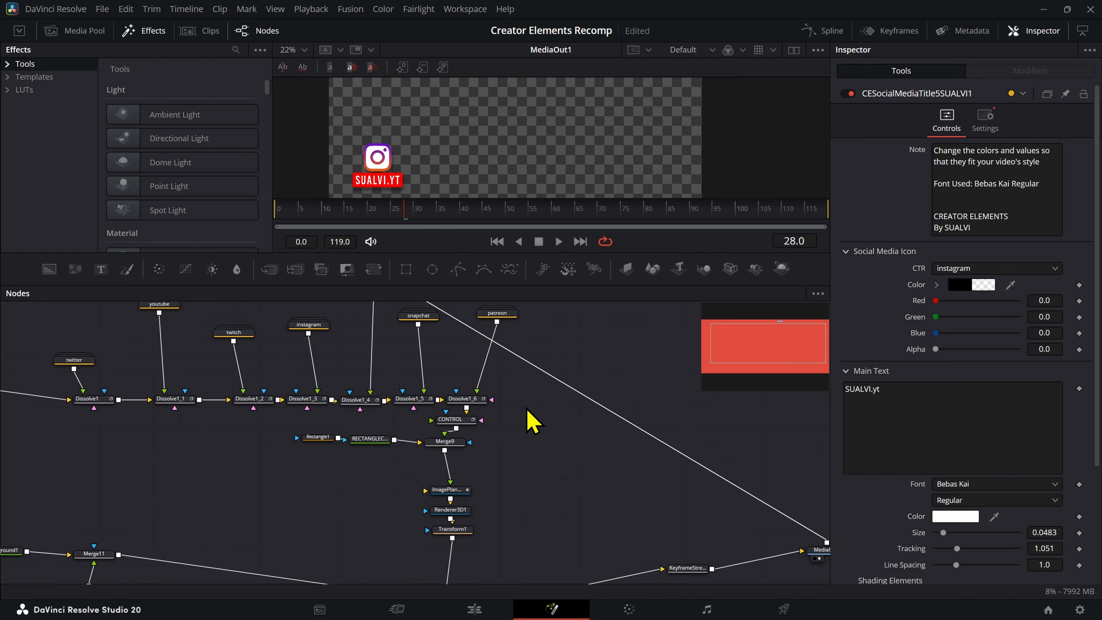
# Rename the social media title group to CESocialMediaTitle5SUALVI.
pyautogui.press('F2')
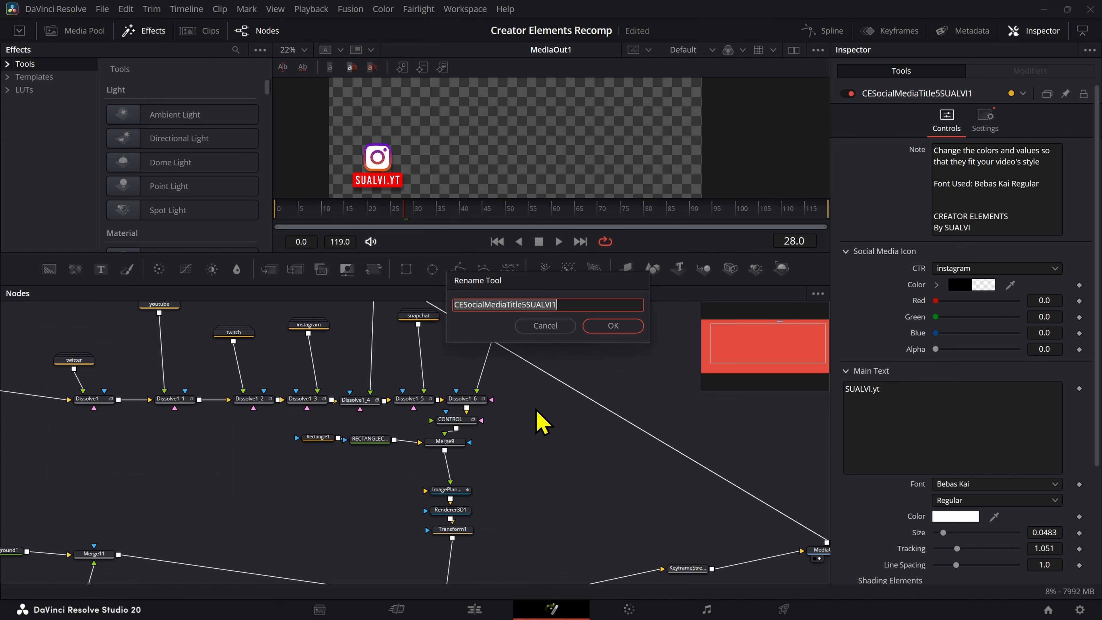
pyautogui.press('Escape')
# Add a fully transparent Background node and merge it behind the KeyframeStretcher output ahead of MediaOut1.
pyautogui.scroll(-5, 543, 423)
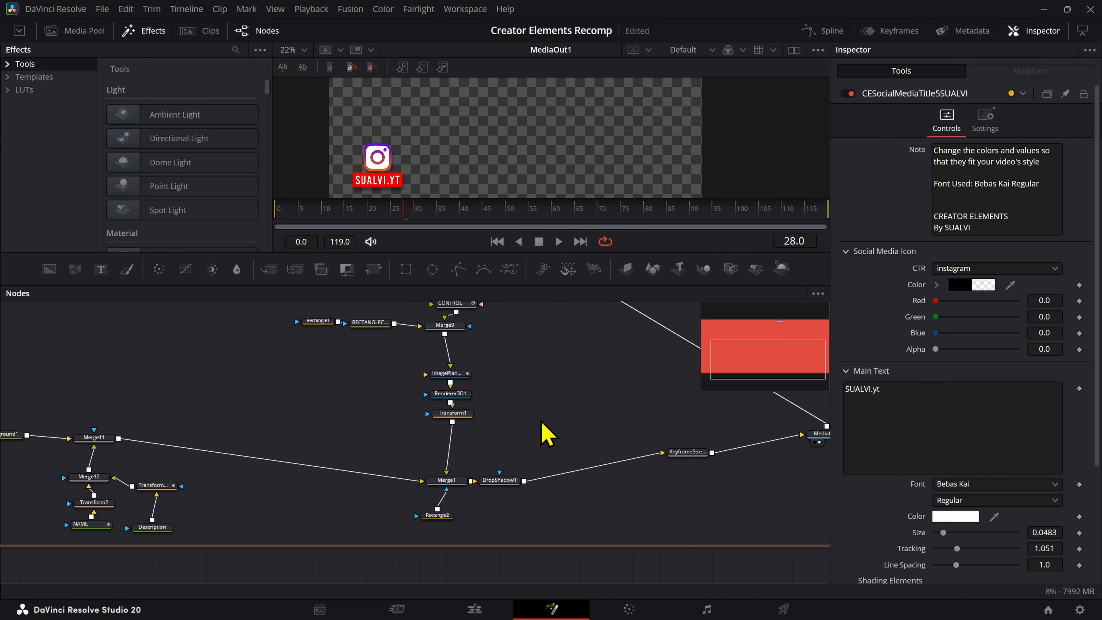
pyautogui.click(614, 489)
pyautogui.click(50, 269)
pyautogui.click(688, 497)
pyautogui.hotkey('ctrl', 't')
pyautogui.click(628, 454)
pyautogui.moveTo(1056, 291); pyautogui.dragTo(970, 292)
pyautogui.click(980, 163)
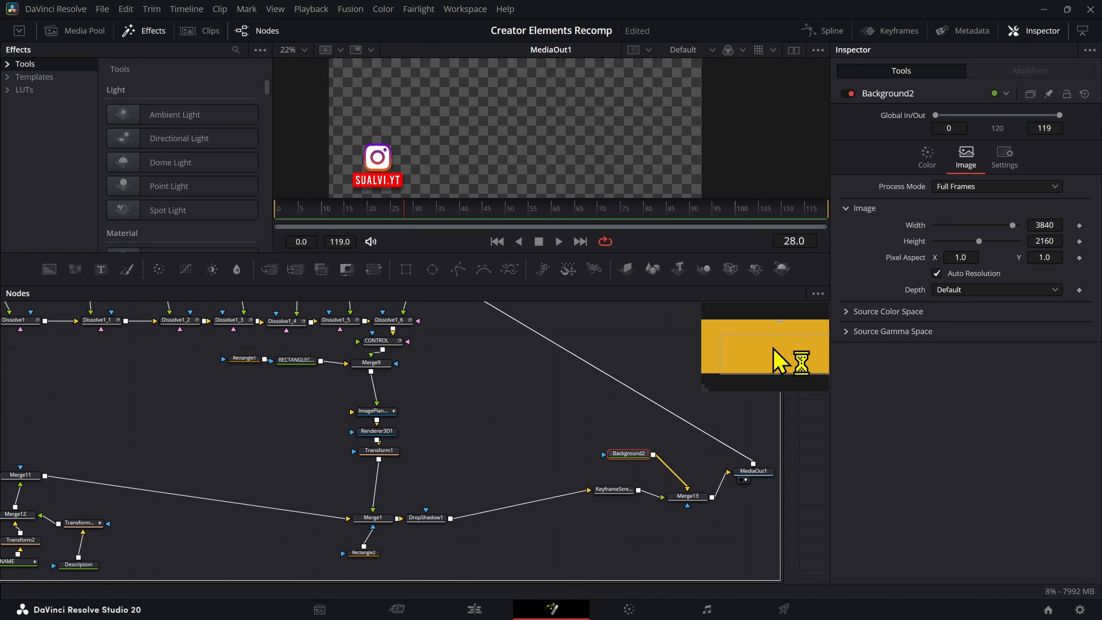
# Examine the MediaOut1, Merge13, Rectangle2 and Merge11 nodes, with Merge13 in the viewer and its guides shown.
pyautogui.click(757, 473)
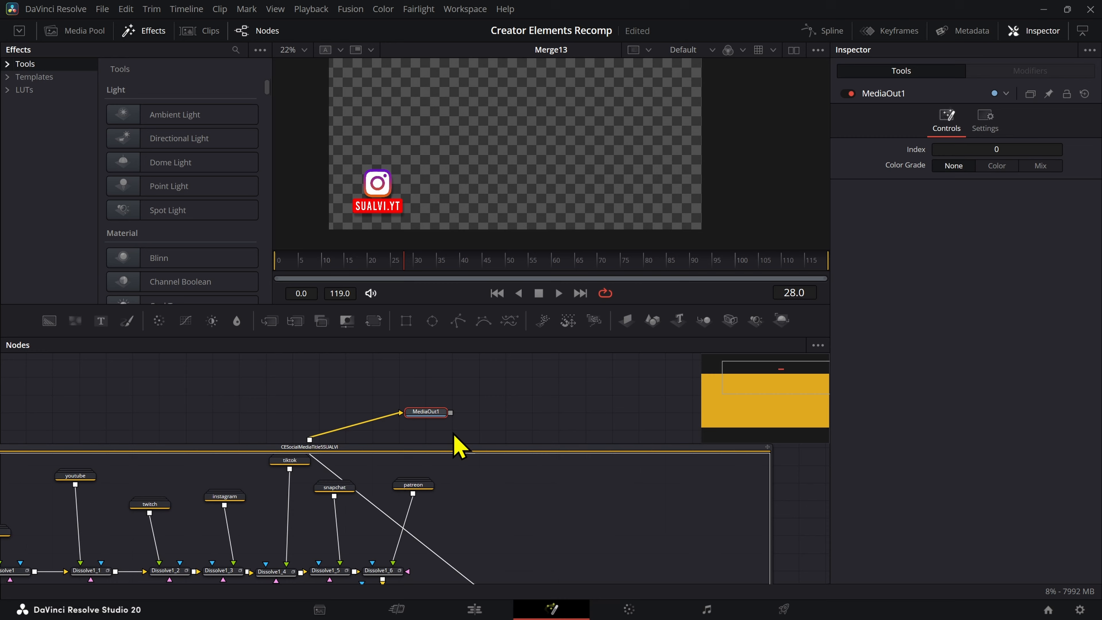
pyautogui.click(455, 442)
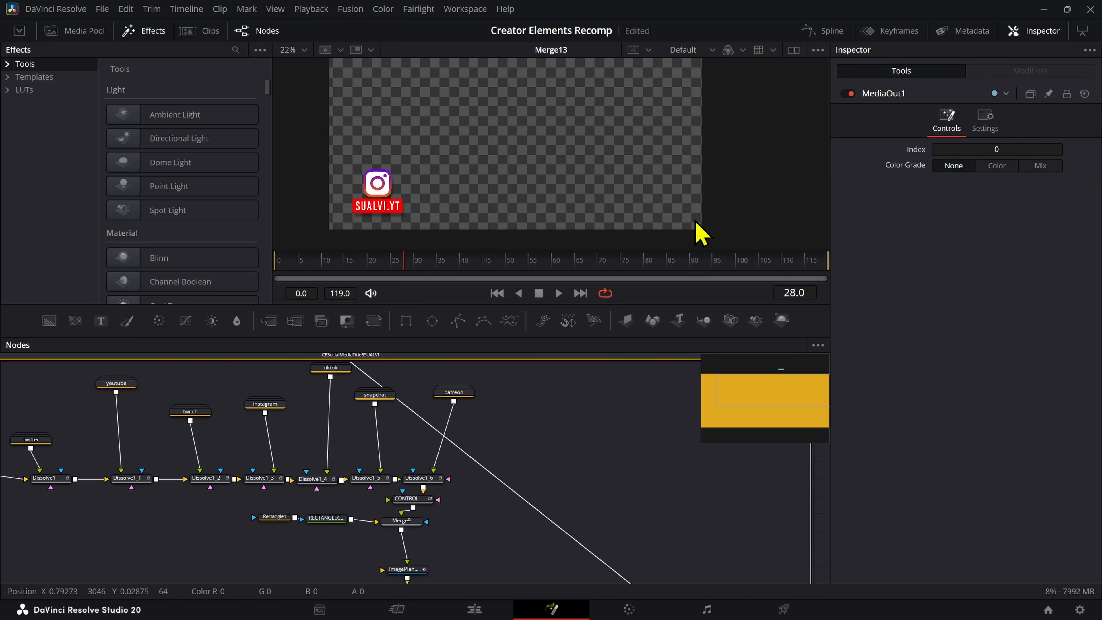
pyautogui.moveTo(510, 488); pyautogui.dragTo(654, 350)
pyautogui.moveTo(623, 449); pyautogui.dragTo(593, 365)
pyautogui.moveTo(563, 443); pyautogui.dragTo(546, 473)
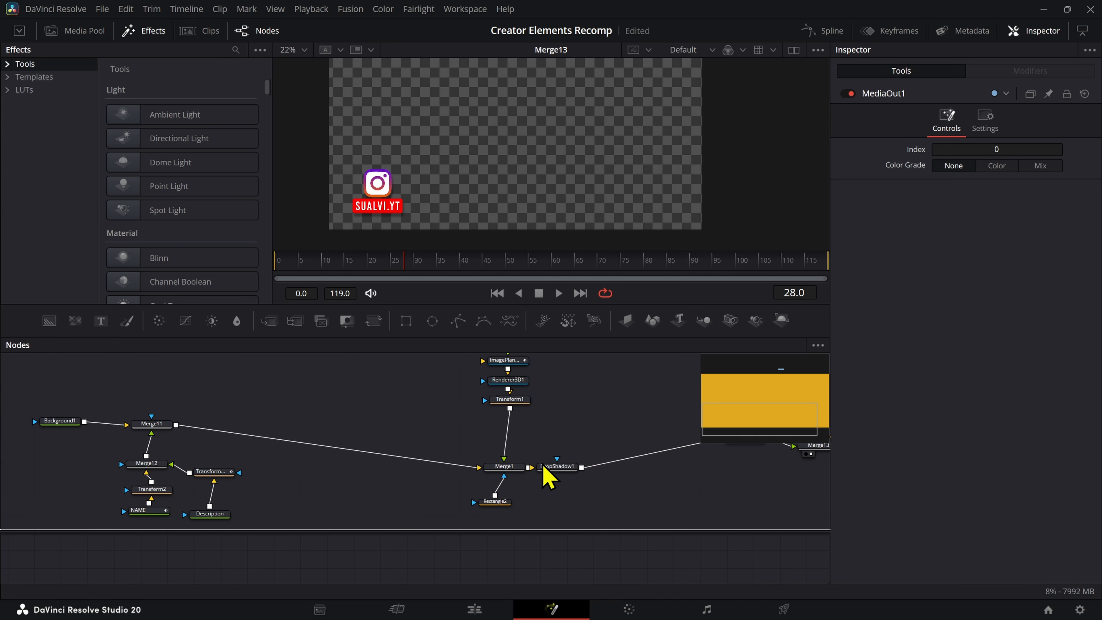
pyautogui.click(503, 502)
pyautogui.moveTo(492, 137); pyautogui.dragTo(499, 154)
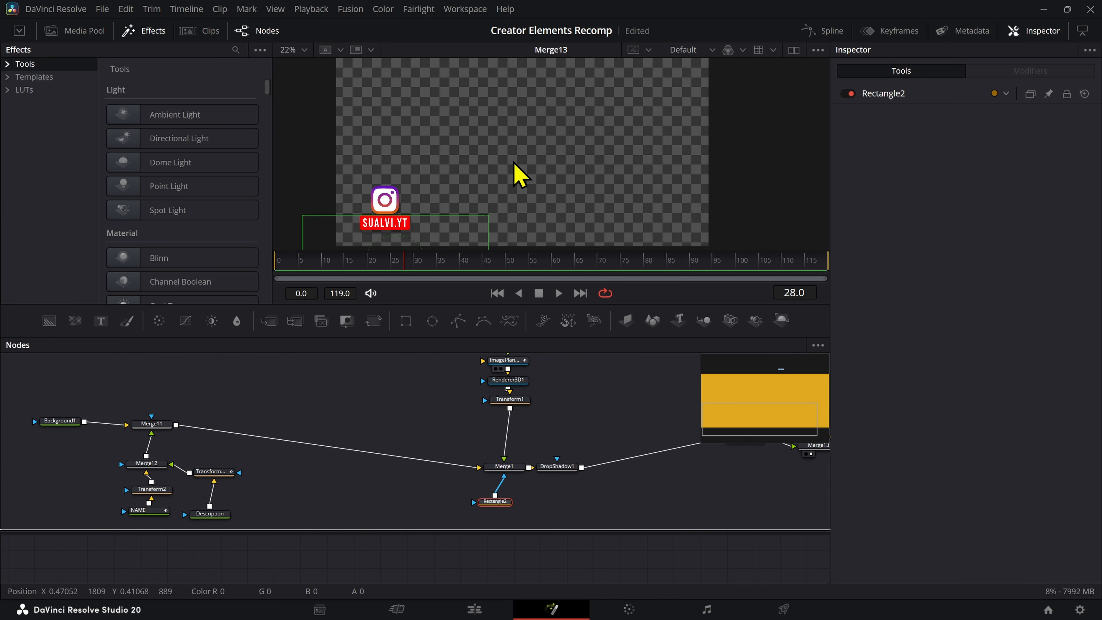
pyautogui.hotkey('ctrl', 'g')
pyautogui.click(167, 425)
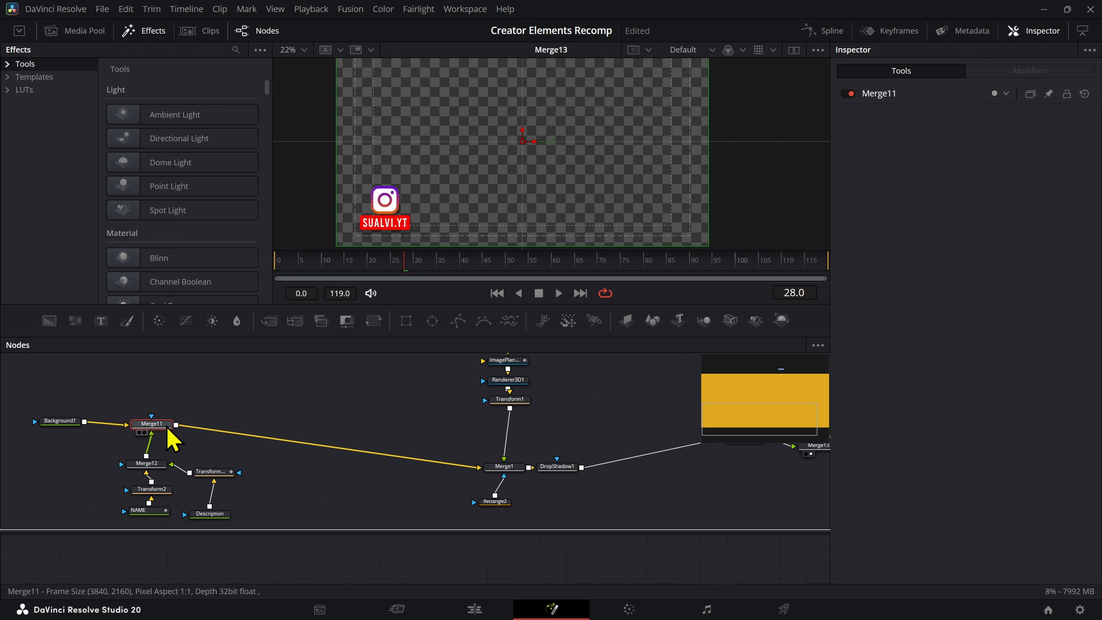
# Turn off Auto Resolution for the Description and NAME text nodes, and check the Background1 node.
pyautogui.moveTo(202, 462); pyautogui.dragTo(304, 459)
pyautogui.click(319, 515)
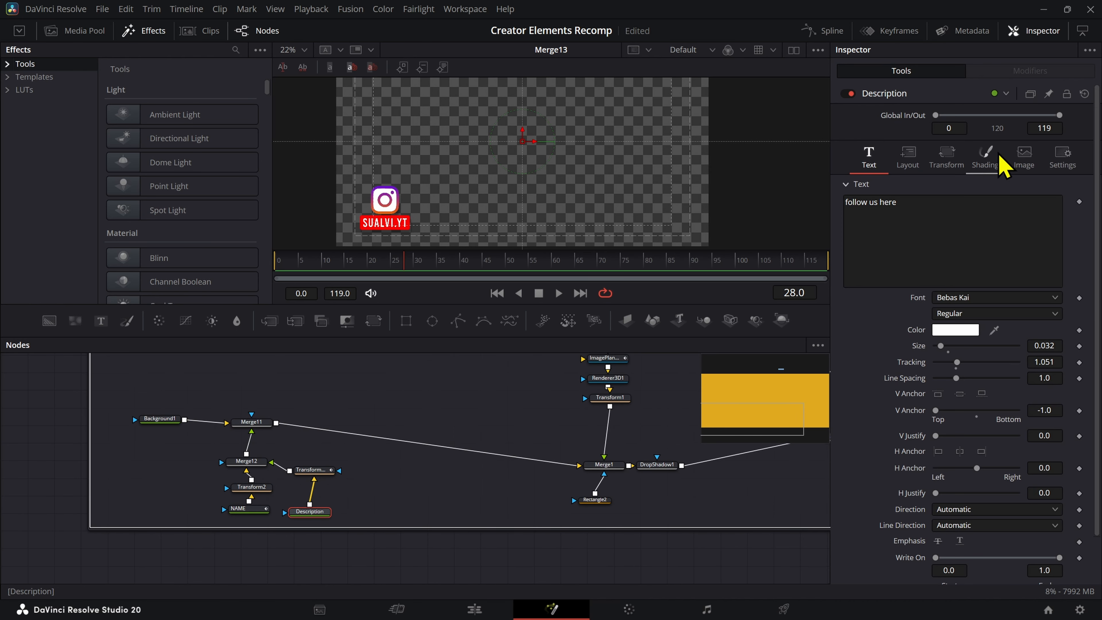
pyautogui.click(1031, 171)
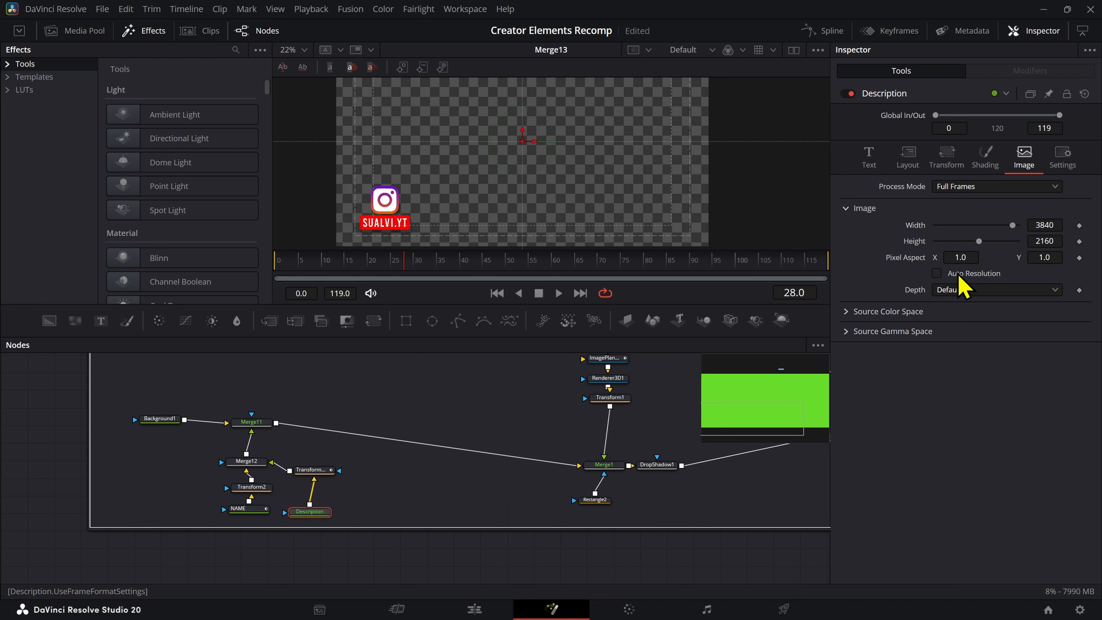
pyautogui.click(254, 509)
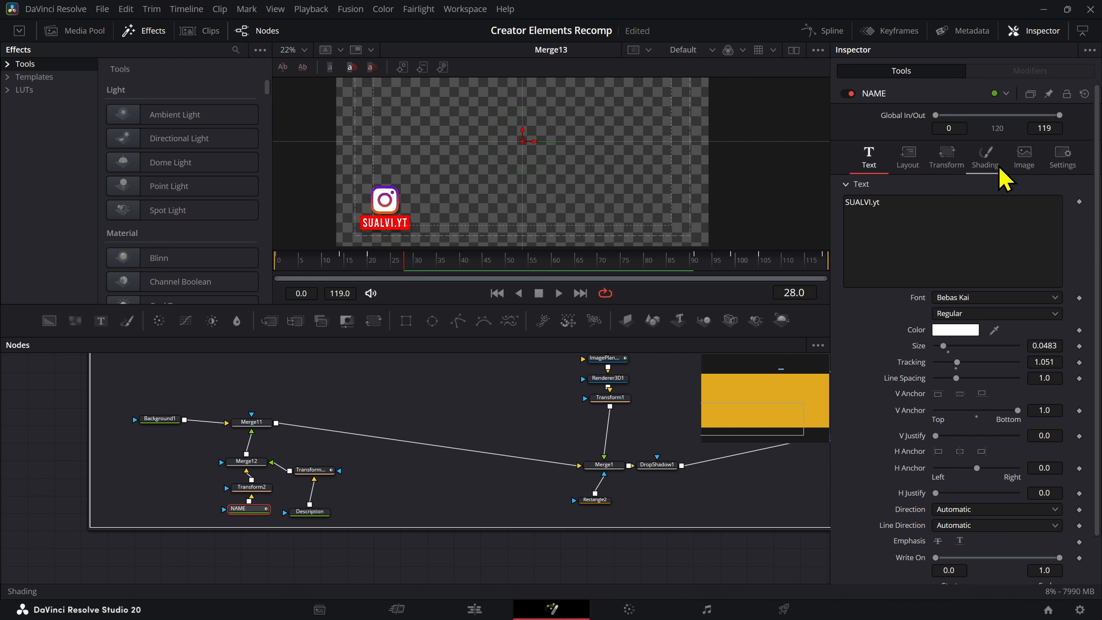
pyautogui.click(1023, 162)
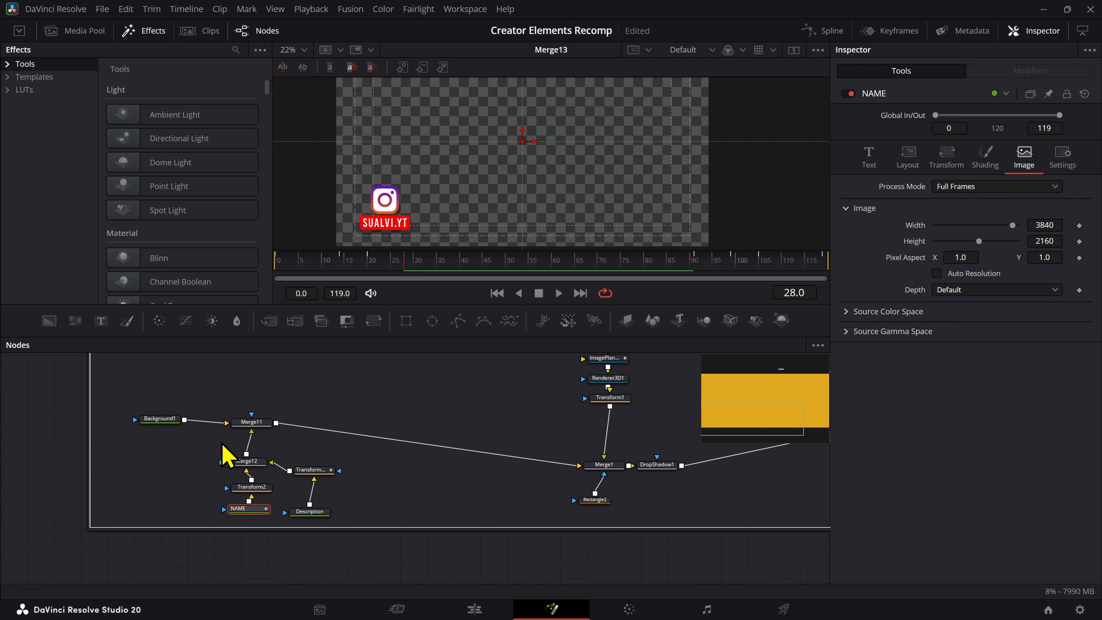
pyautogui.click(169, 420)
# Set the Rectangle1 mask's output size to Custom and disable its Use Frame Format Settings option.
pyautogui.scroll(4, 478, 456)
pyautogui.click(475, 460)
pyautogui.click(966, 122)
pyautogui.click(1037, 149)
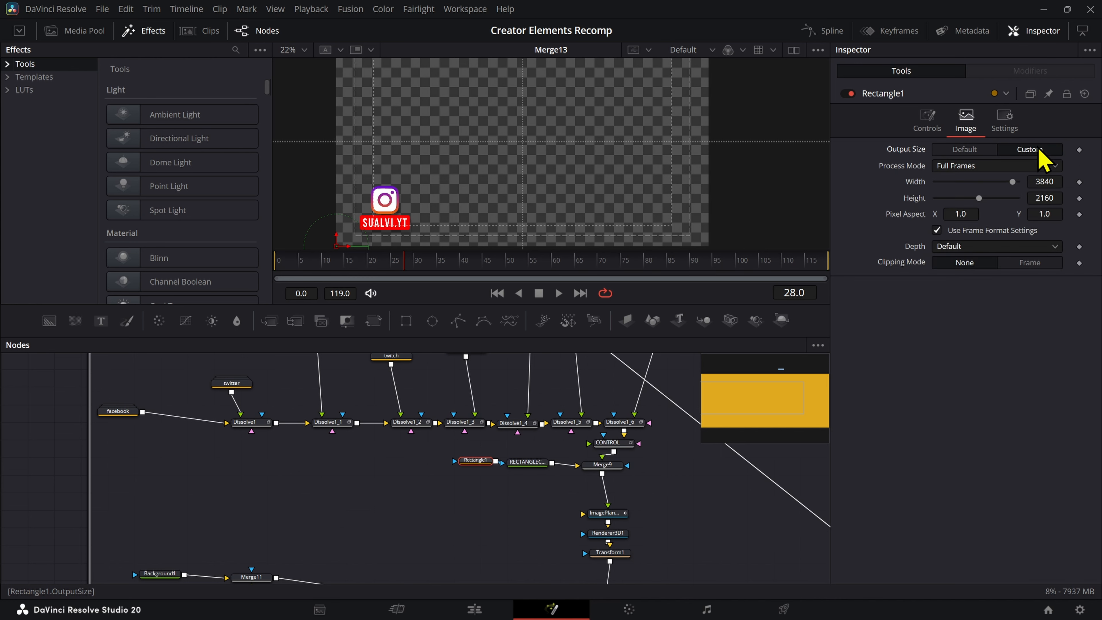
pyautogui.click(993, 232)
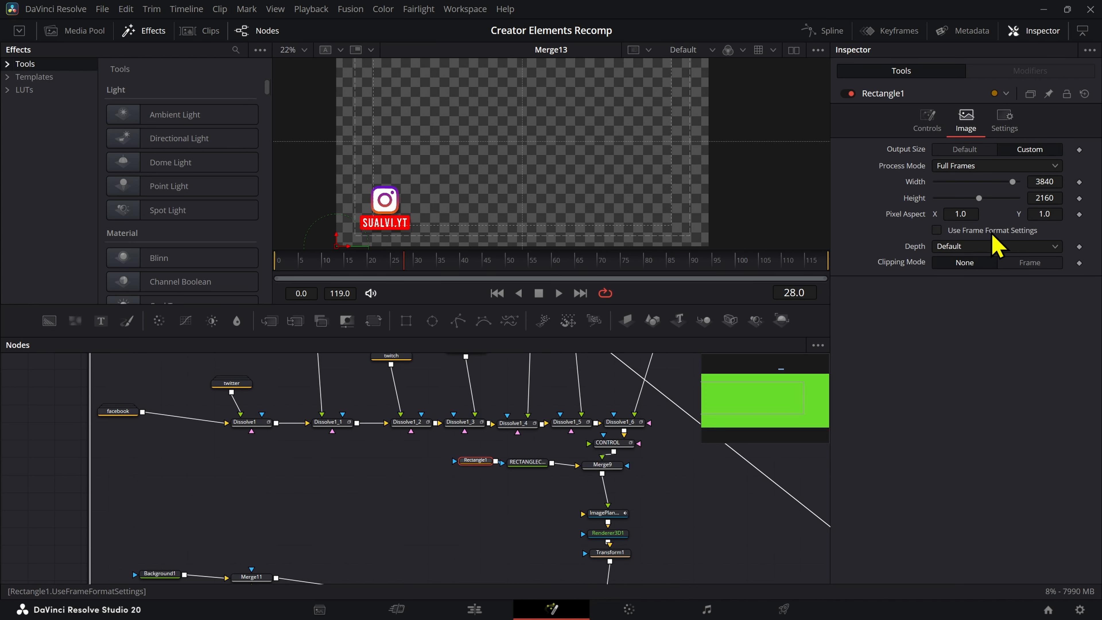
# Check the image size settings of RECTANGLECOLOR and load Merge9 into the viewer.
pyautogui.click(531, 463)
pyautogui.click(947, 158)
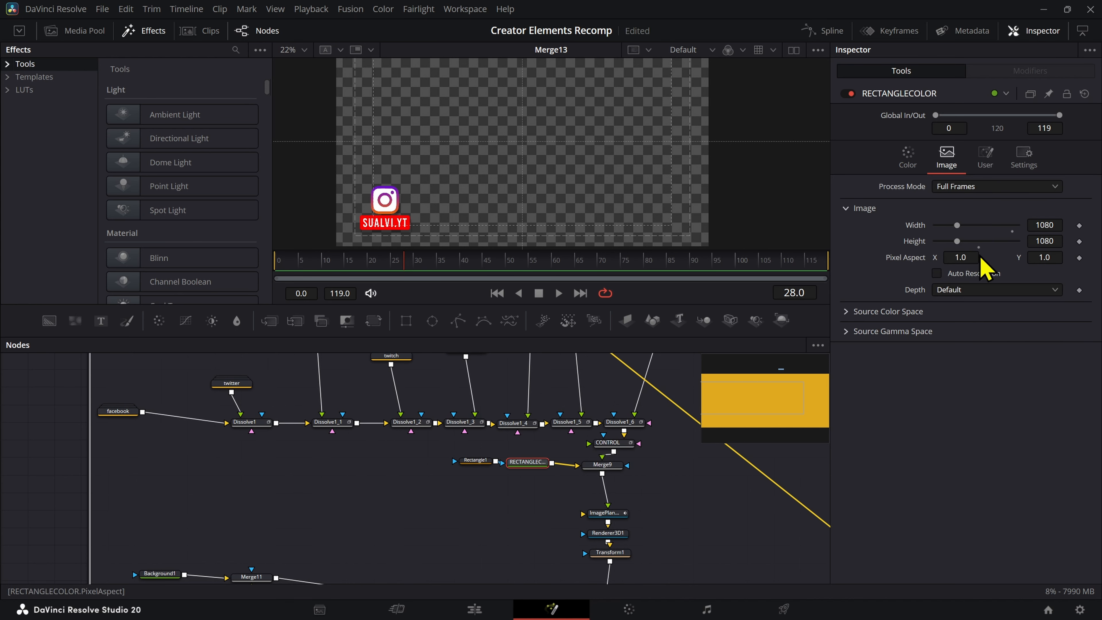
pyautogui.moveTo(603, 464); pyautogui.dragTo(551, 76)
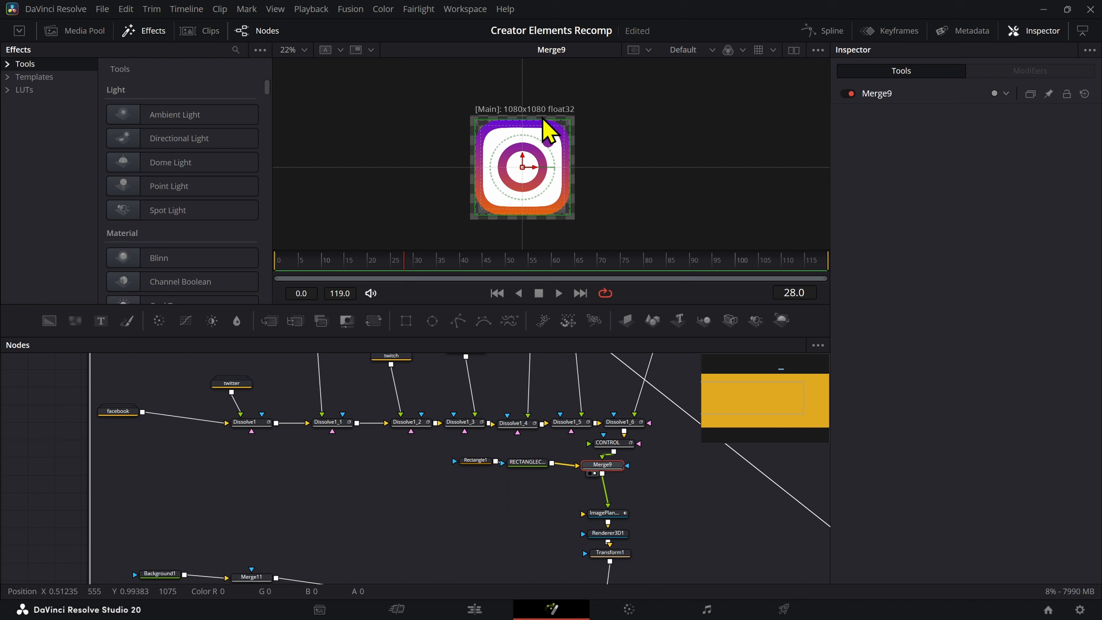
# Try Auto Resolution on RECTANGLECOLOR to compare the icon's frame size, and undo the change.
pyautogui.click(542, 462)
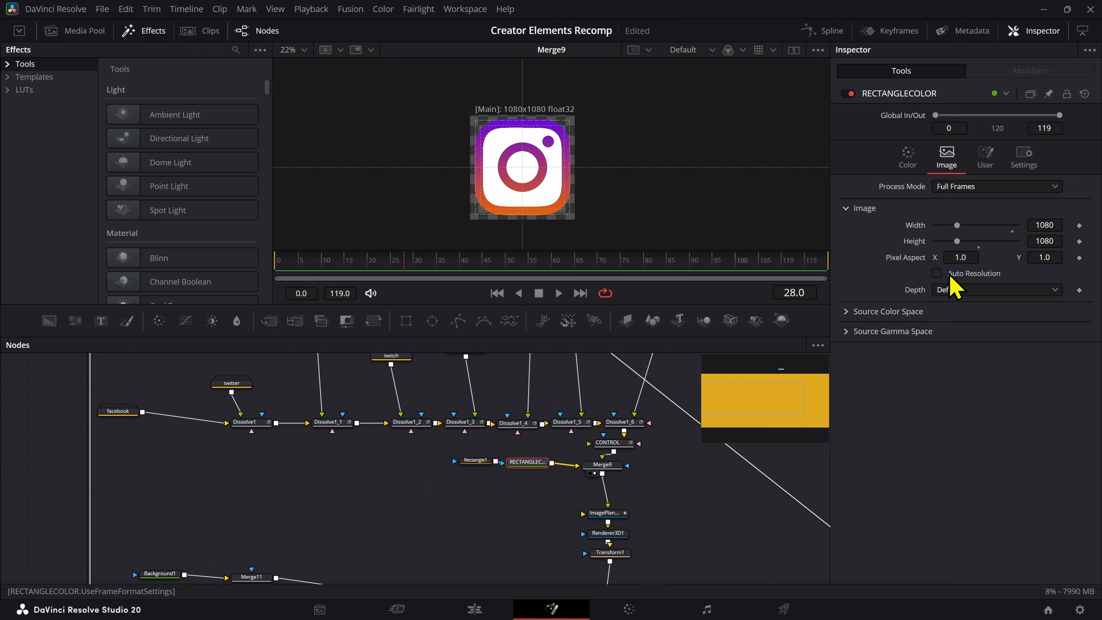
pyautogui.click(938, 273)
pyautogui.scroll(-5, 738, 208)
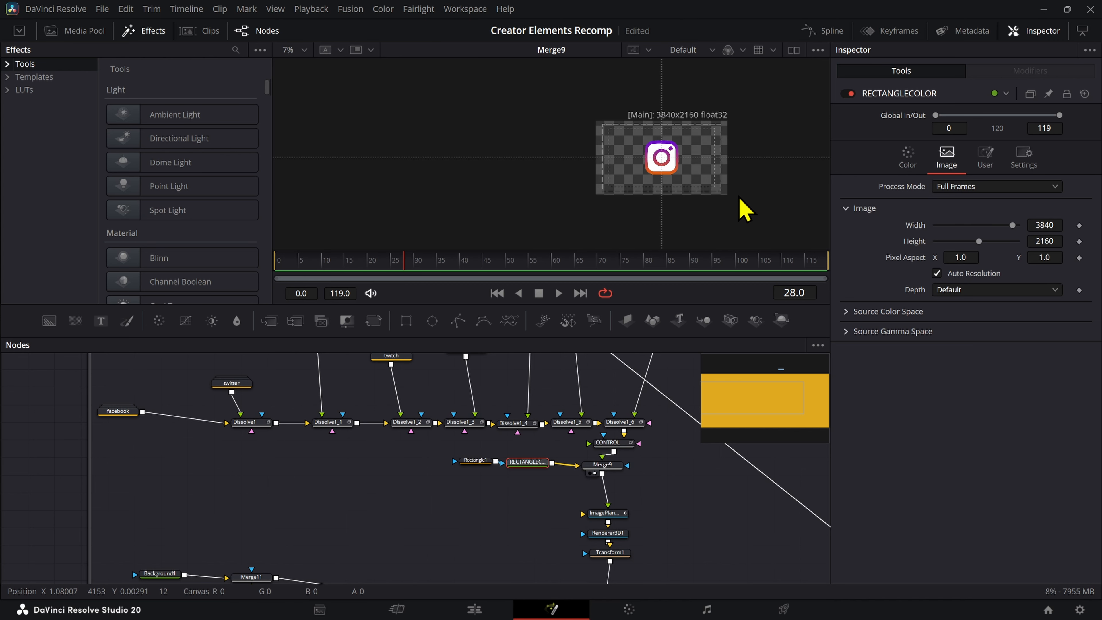
pyautogui.scroll(5, 712, 172)
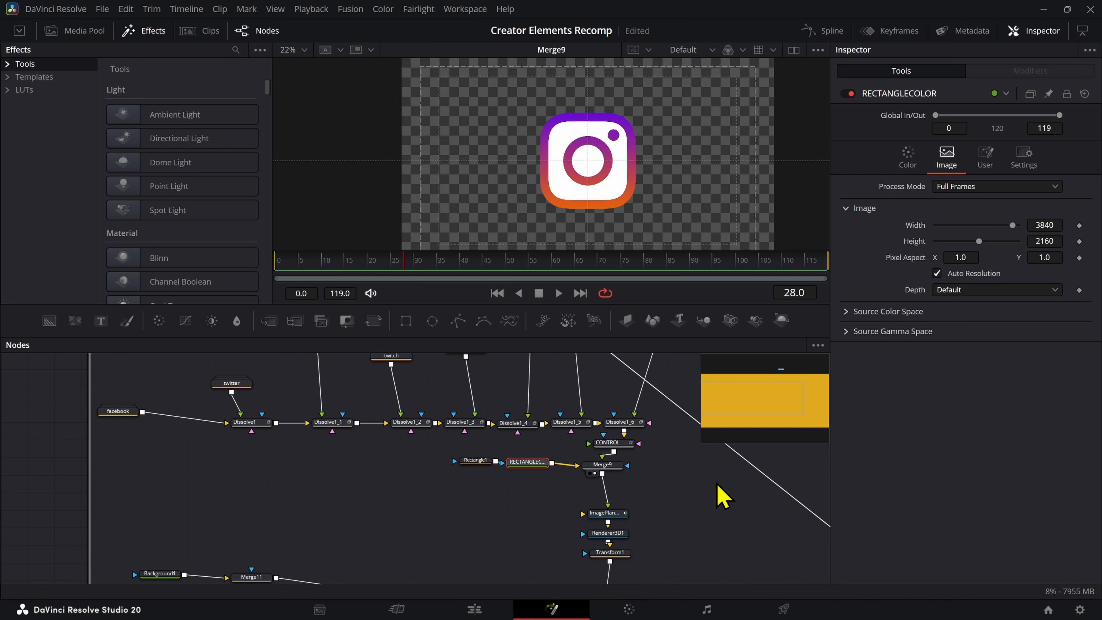
pyautogui.hotkey('ctrl', 'z')
# Show Merge1 in the viewer and reset Transform1's center to X 0.5, Y 0.5.
pyautogui.scroll(-3, 608, 514)
pyautogui.click(614, 542)
pyautogui.press('2')
pyautogui.click(610, 476)
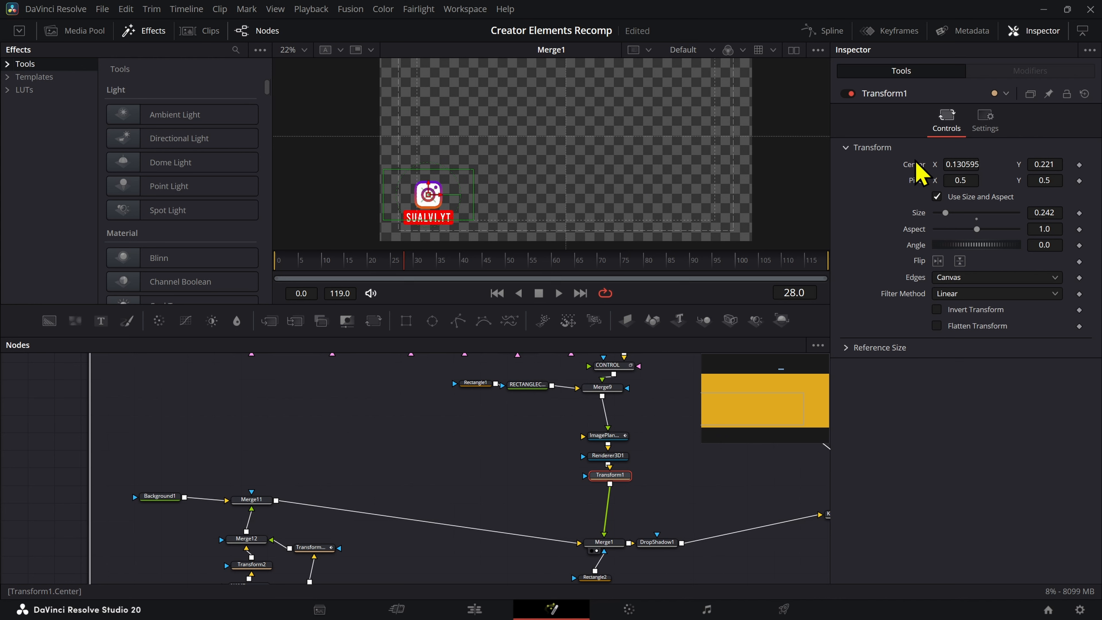
pyautogui.doubleClick(916, 166)
# Reset the centers of the two transforms that follow the NAME and Description text nodes.
pyautogui.scroll(-3, 283, 524)
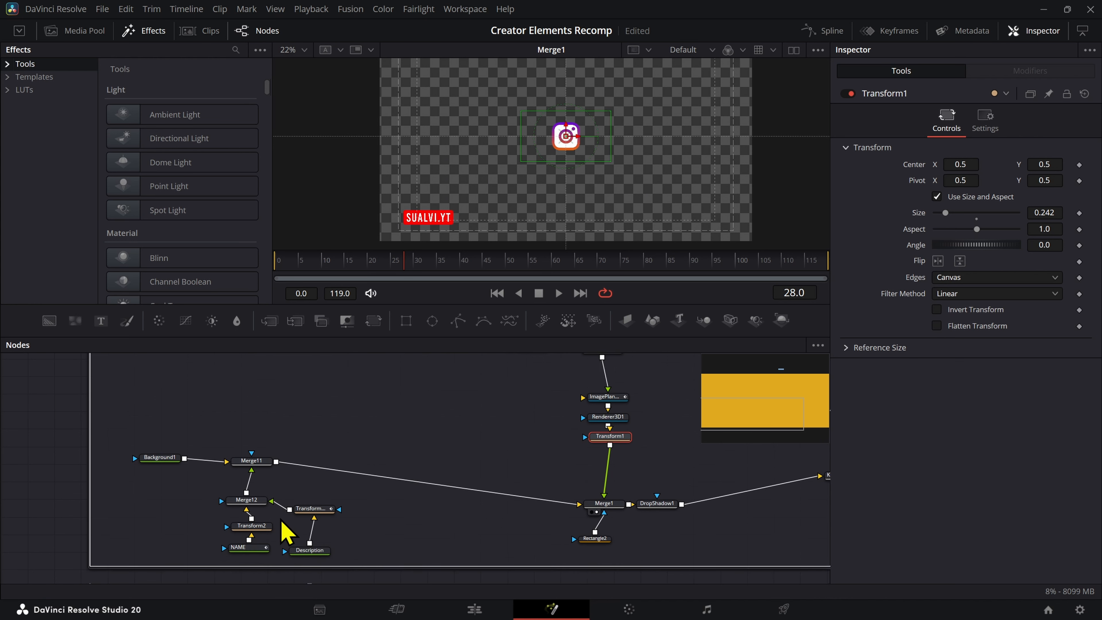
pyautogui.click(258, 487)
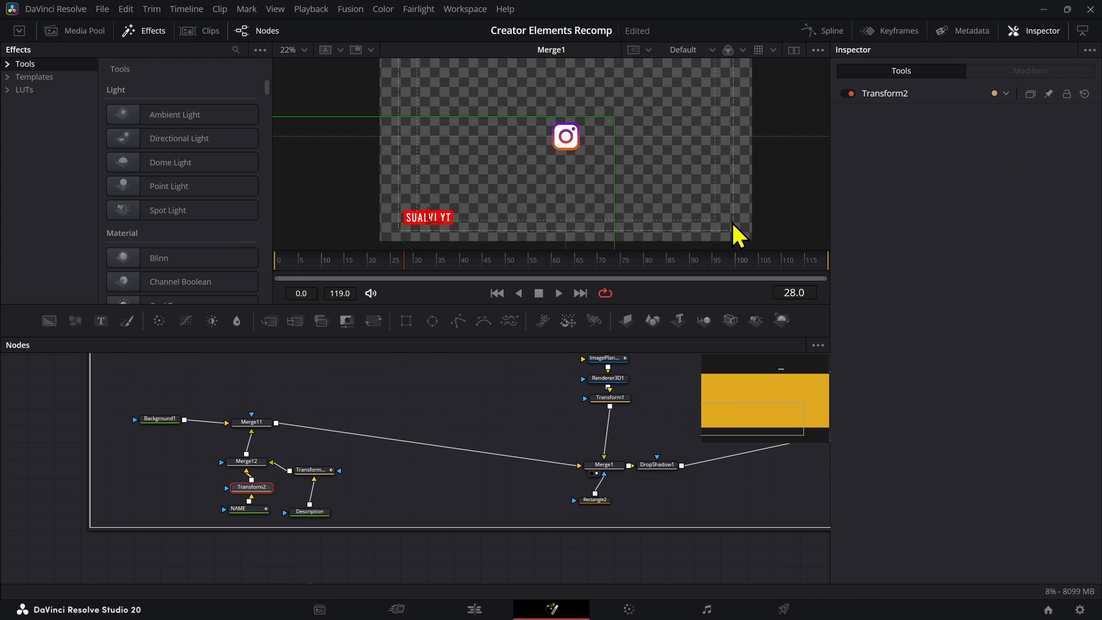
pyautogui.click(315, 470)
pyautogui.click(605, 469)
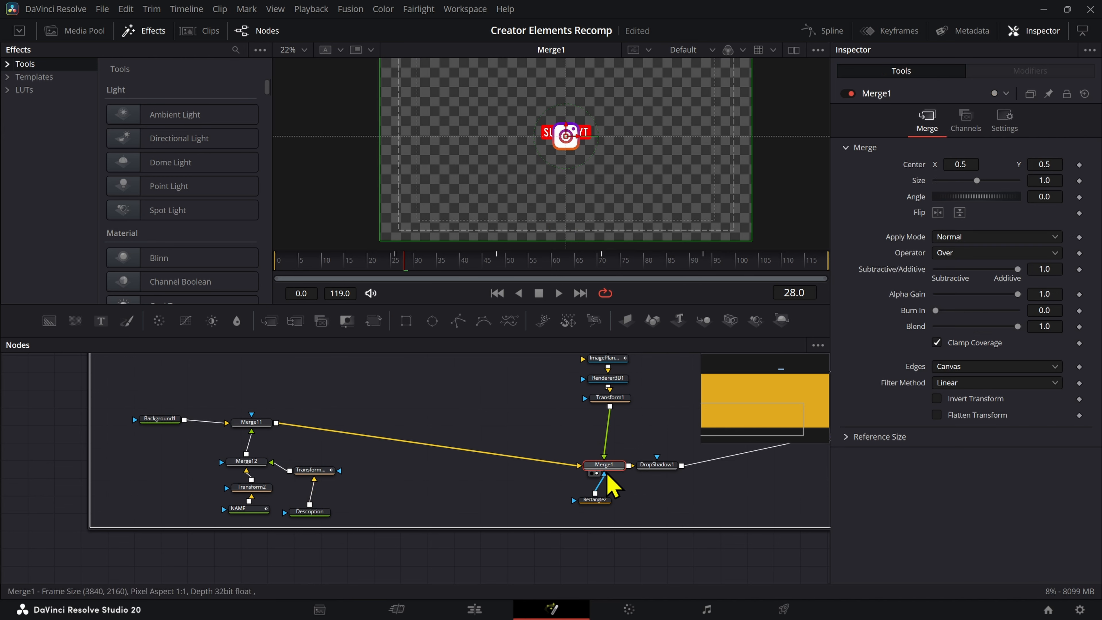
pyautogui.click(325, 473)
# Show DropShadow1 in the viewer and lower Transform2's center Y to 0.371759 to place the name below the icon.
pyautogui.moveTo(664, 466); pyautogui.dragTo(677, 464)
pyautogui.press('2')
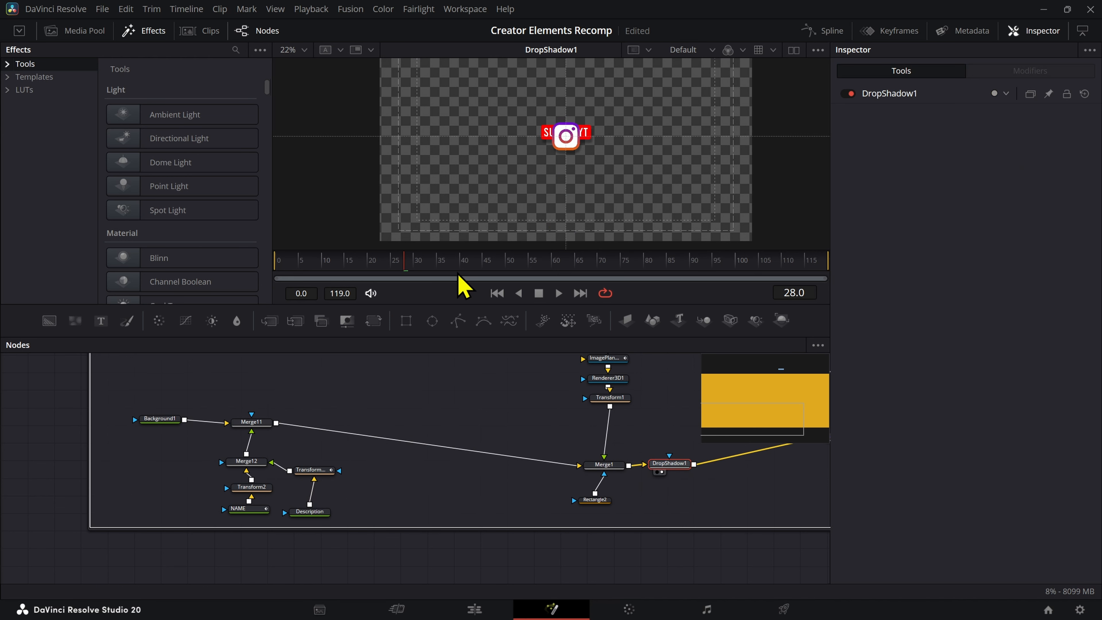
pyautogui.moveTo(395, 269); pyautogui.dragTo(429, 280)
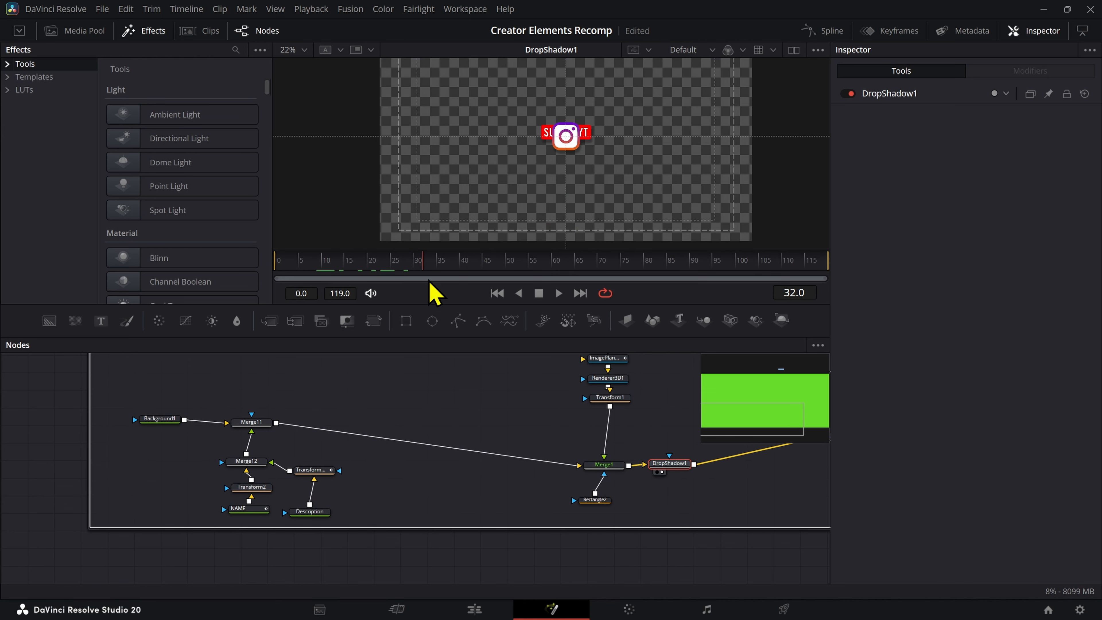
pyautogui.click(257, 485)
pyautogui.moveTo(1045, 164); pyautogui.dragTo(925, 164)
pyautogui.scroll(1, 566, 174)
# Play back the recentered title animation and examine the icon and text in the viewer.
pyautogui.press('space')
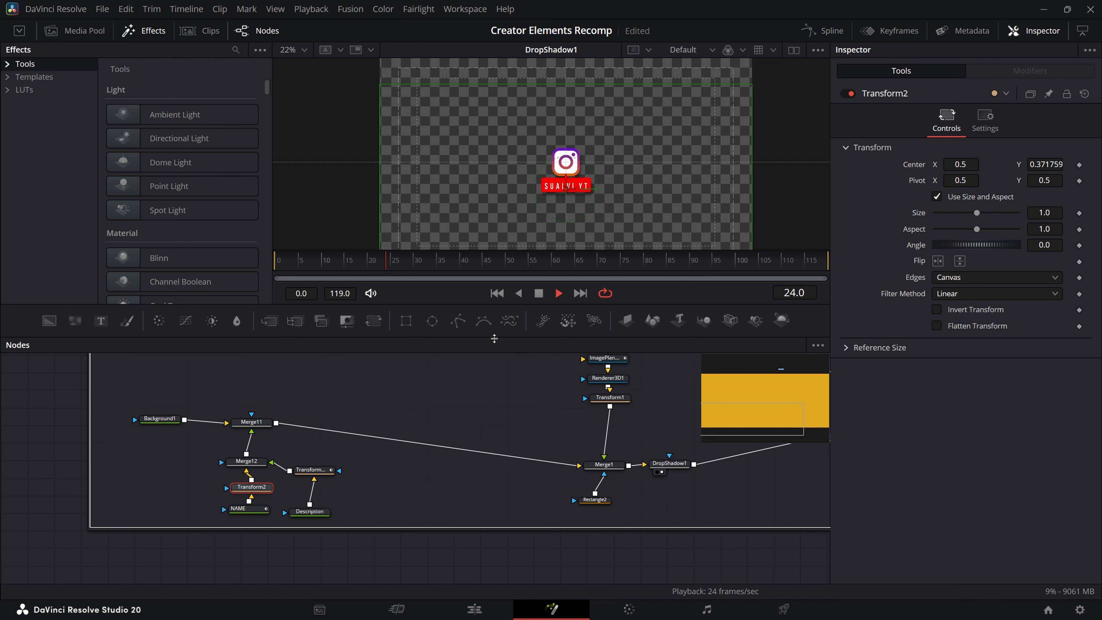
pyautogui.scroll(5, 563, 196)
pyautogui.scroll(-6, 647, 179)
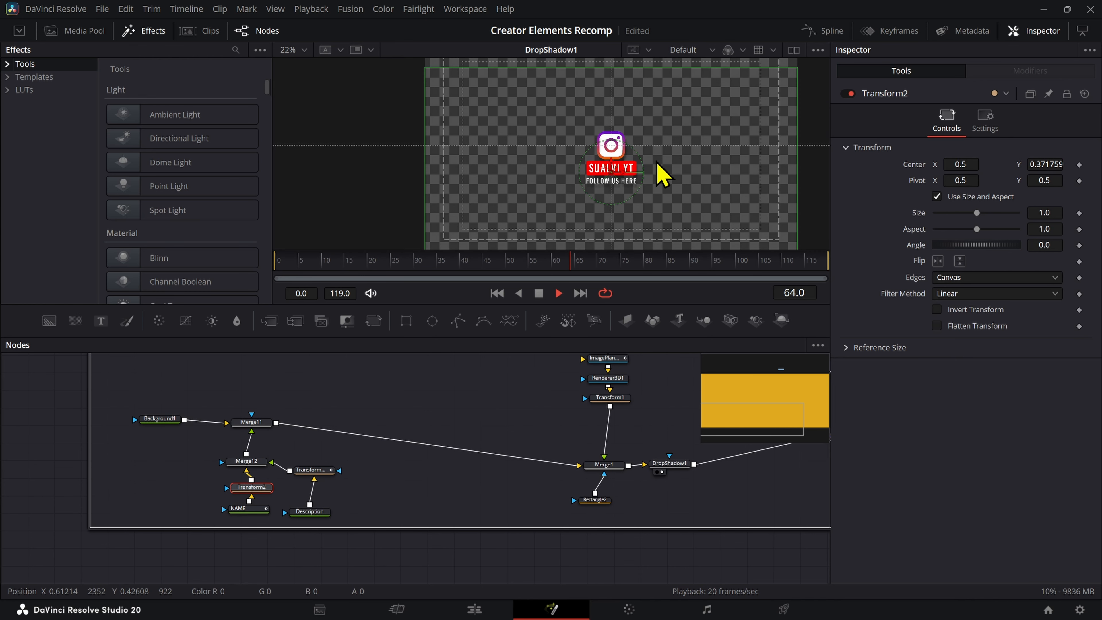
pyautogui.moveTo(500, 197); pyautogui.dragTo(543, 171)
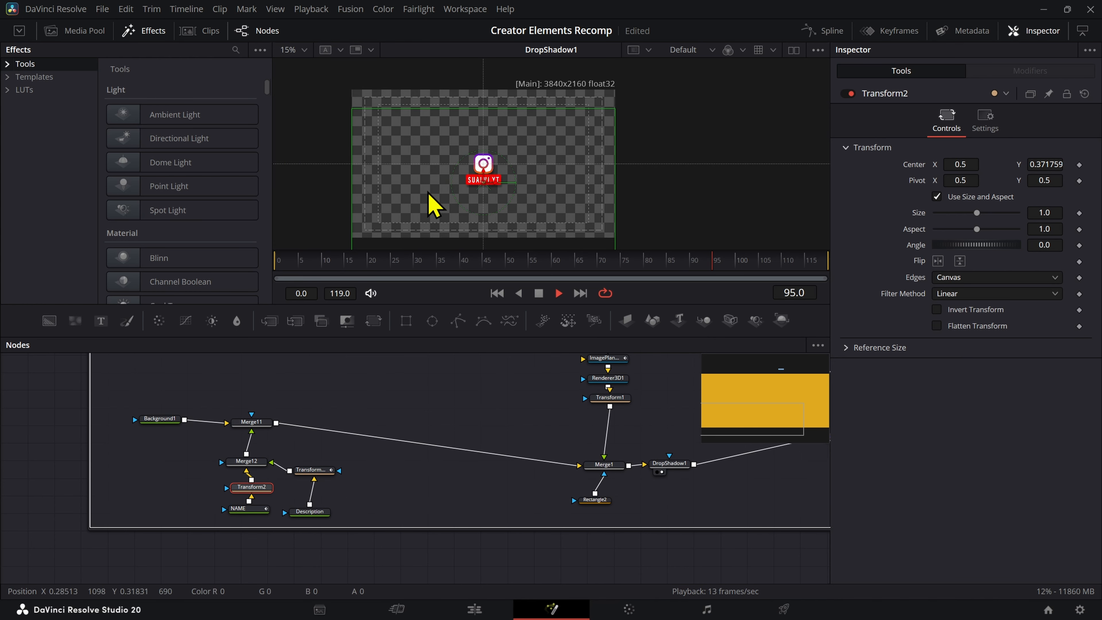
pyautogui.scroll(3, 460, 190)
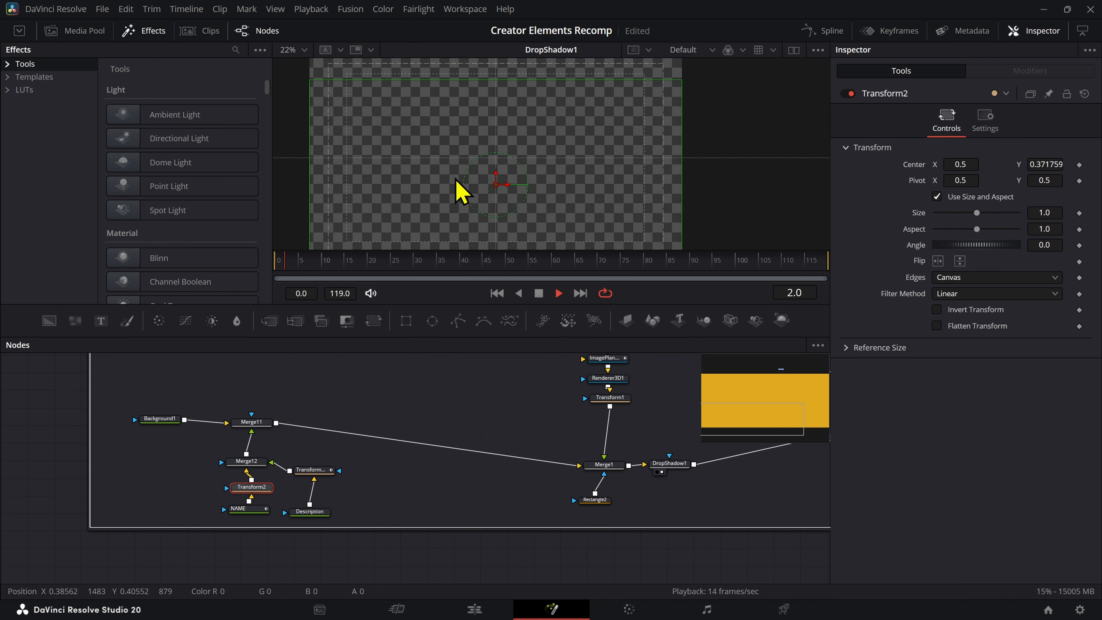
pyautogui.scroll(-3, 544, 193)
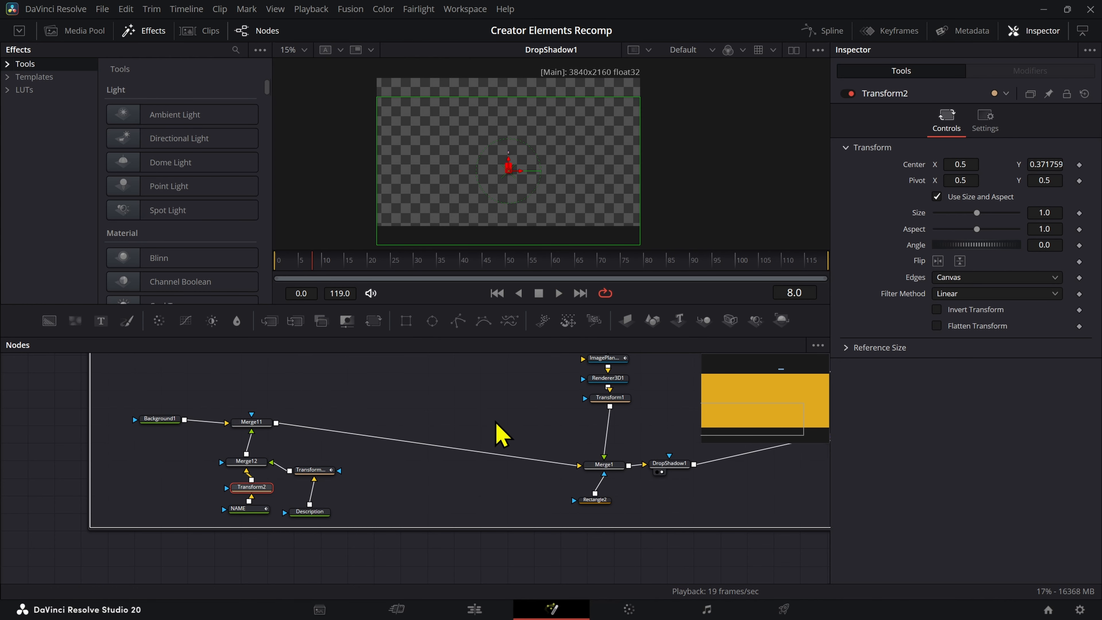
# Try inserting a Resize node after DropShadow1, and delete it again.
pyautogui.click(325, 513)
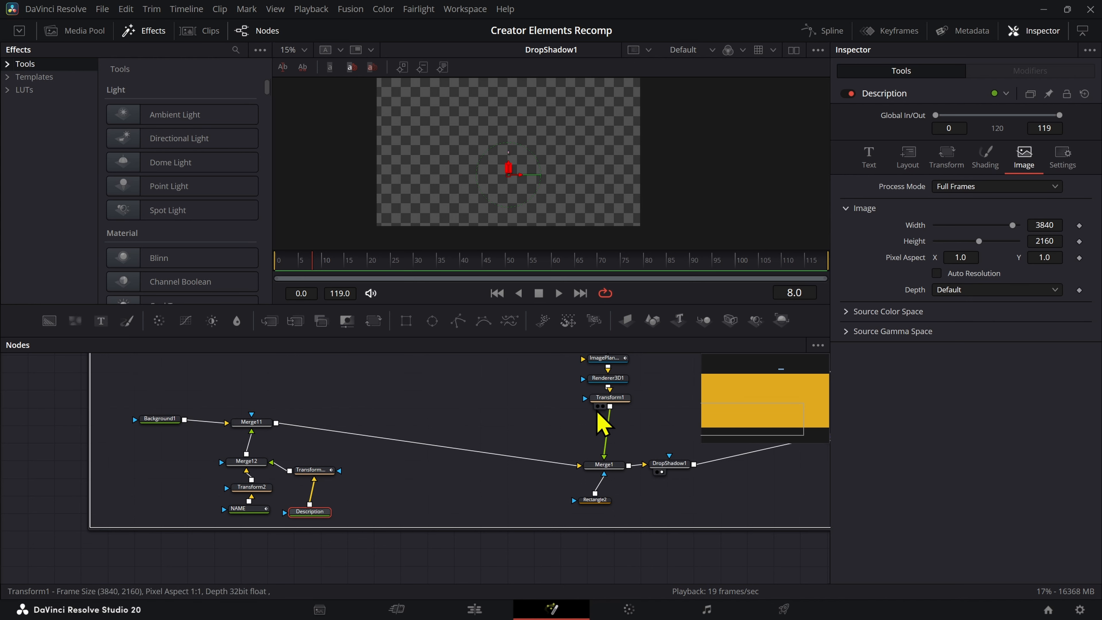
pyautogui.moveTo(494, 426); pyautogui.dragTo(292, 493)
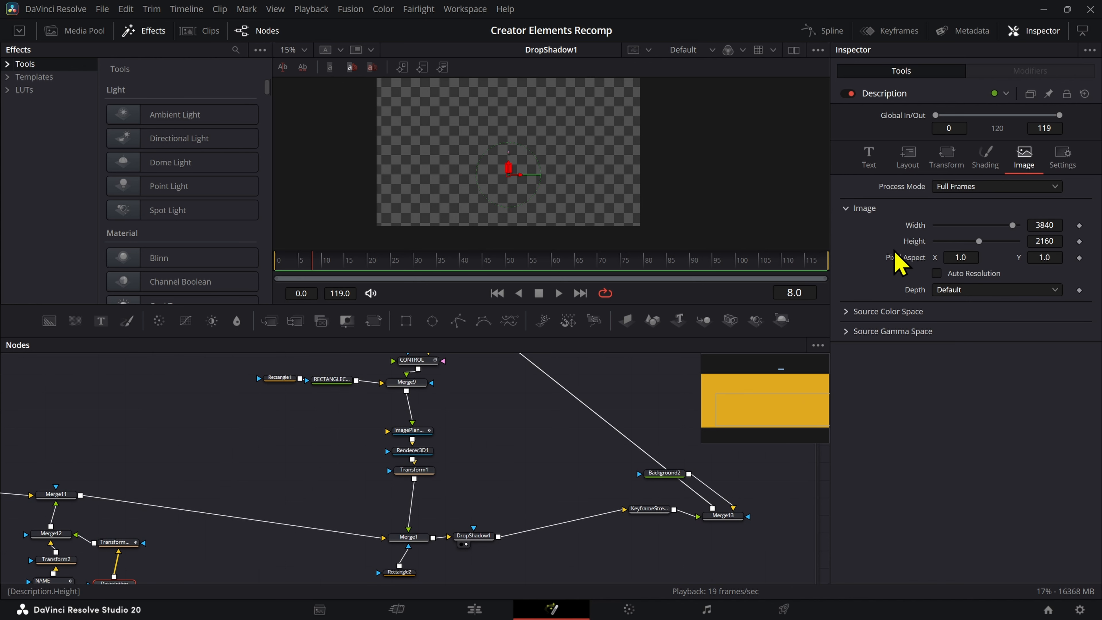
pyautogui.click(484, 537)
pyautogui.hotkey('shift', 'space')
pyautogui.write('resize')
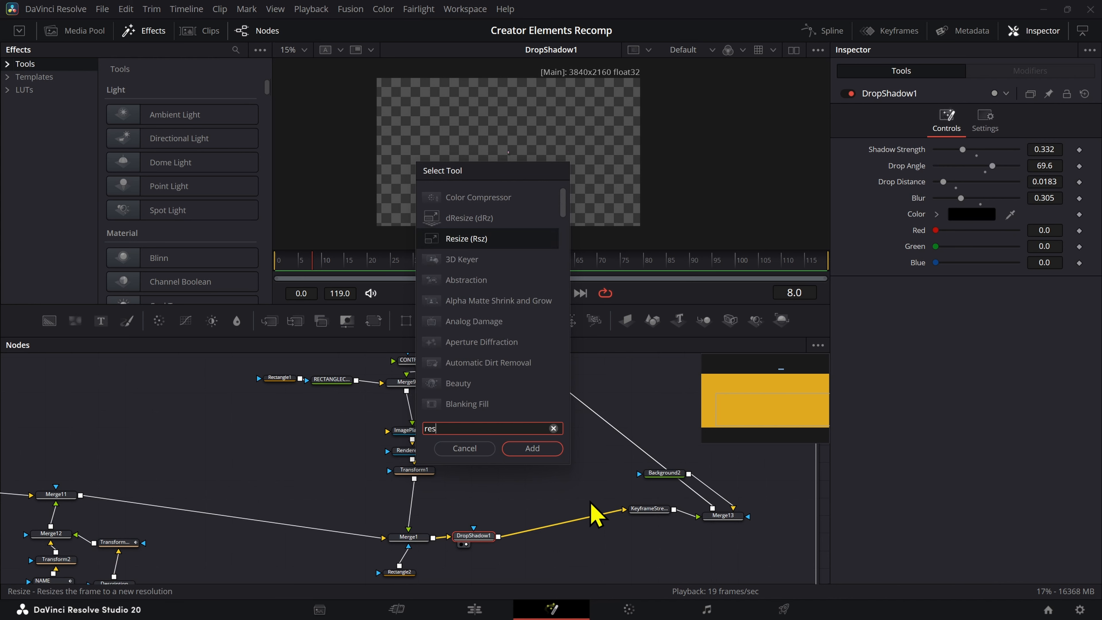
pyautogui.press('Return')
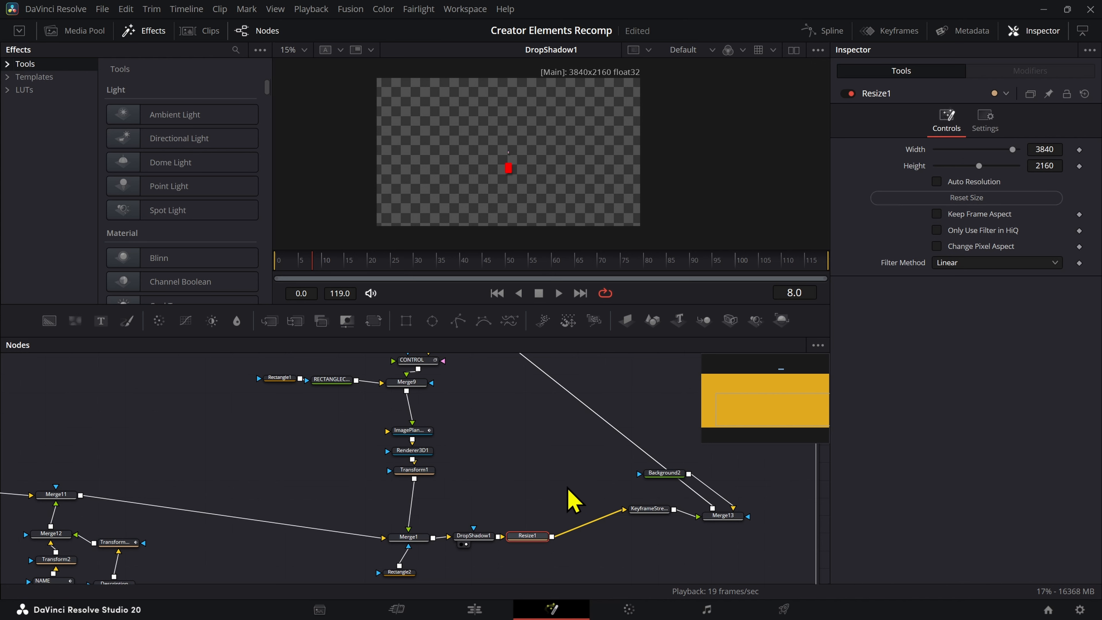
pyautogui.moveTo(561, 493); pyautogui.dragTo(505, 578)
pyautogui.press('Delete')
# Move the KeyframeStretcher node closer to DropShadow1 in the node graph.
pyautogui.moveTo(658, 516); pyautogui.dragTo(597, 538)
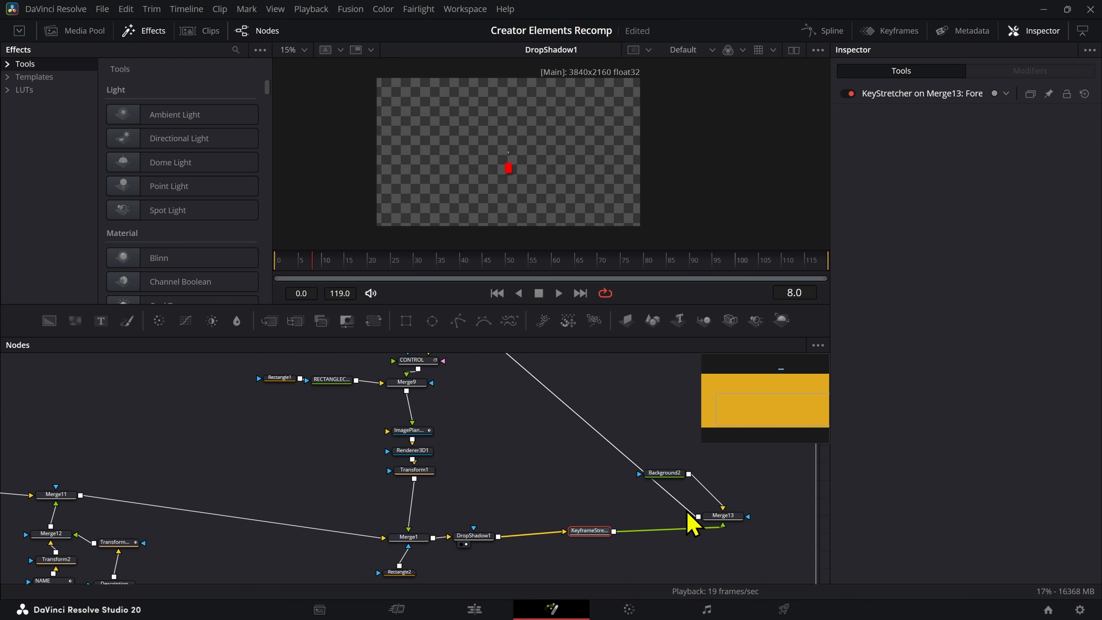
# Rearrange the node graph so Merge13 sits next to the KeyframeStretcher and Background2 lies level beside Merge13.
pyautogui.moveTo(726, 518); pyautogui.dragTo(650, 521)
pyautogui.moveTo(669, 476); pyautogui.dragTo(741, 523)
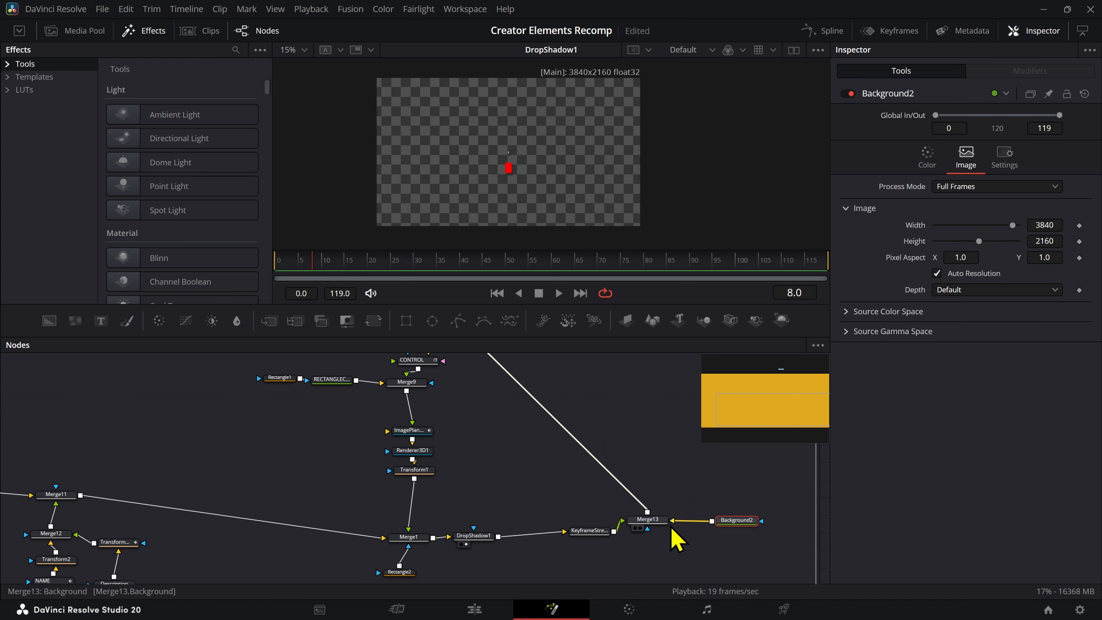
pyautogui.click(659, 523)
pyautogui.click(737, 524)
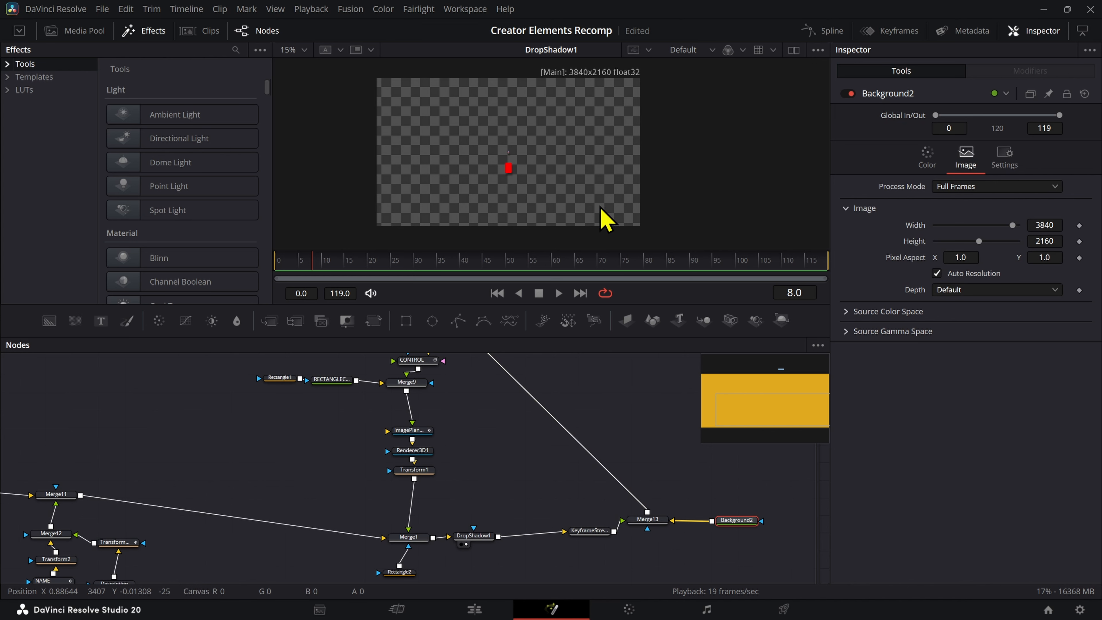
# Turn off Background2's auto resolution and set its size to 1080 x 1920.
pyautogui.scroll(2, 511, 167)
pyautogui.scroll(-1, 512, 165)
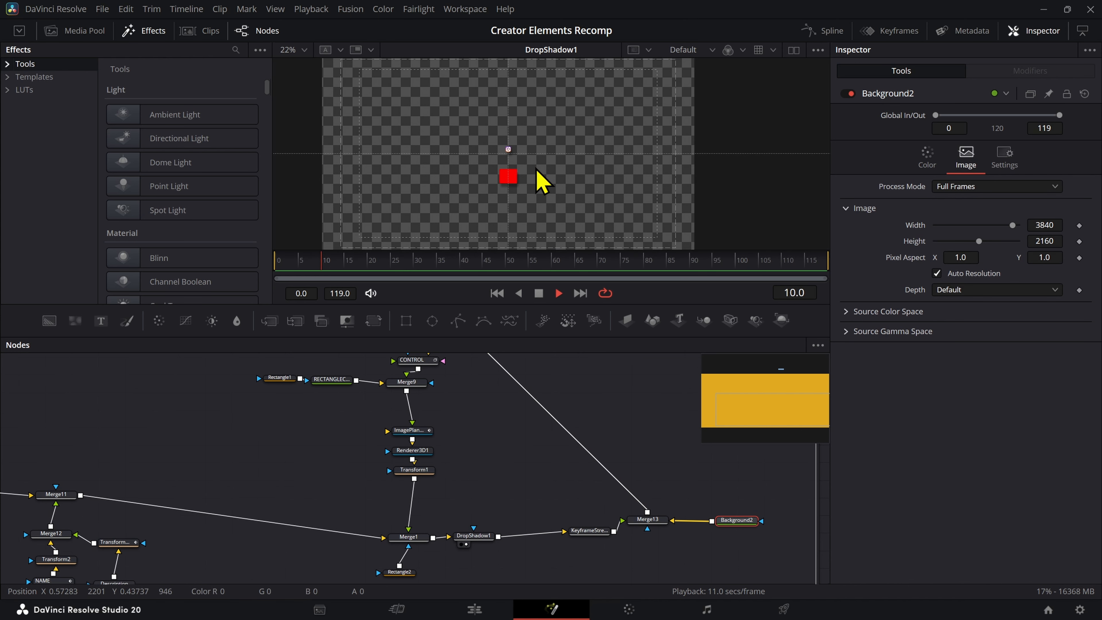
pyautogui.click(975, 274)
pyautogui.click(1045, 223)
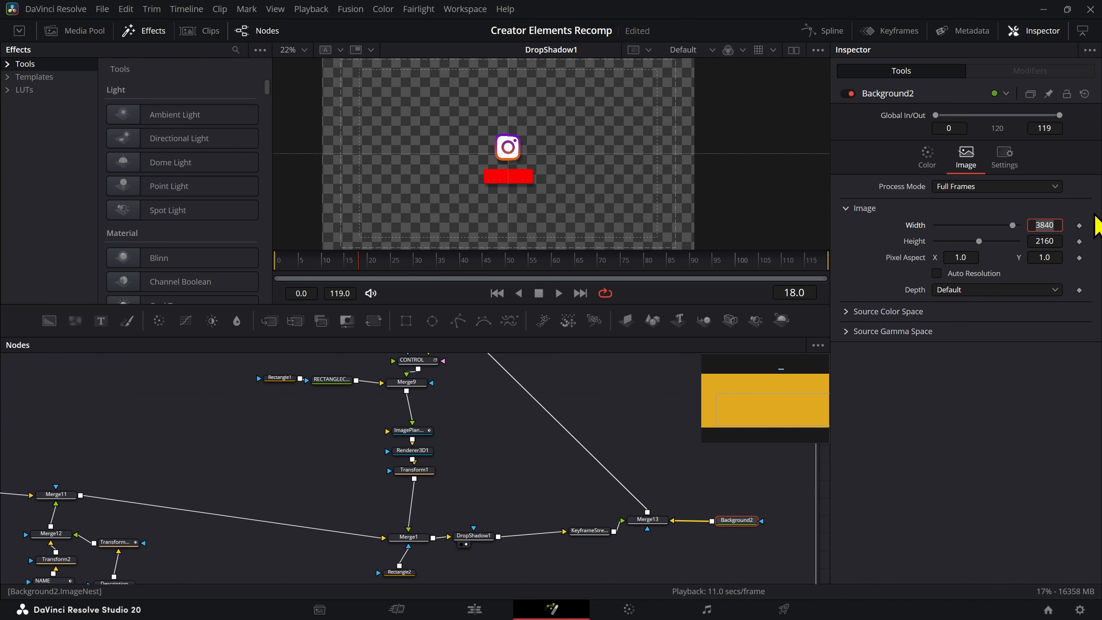
pyautogui.press('Tab')
pyautogui.write('19')
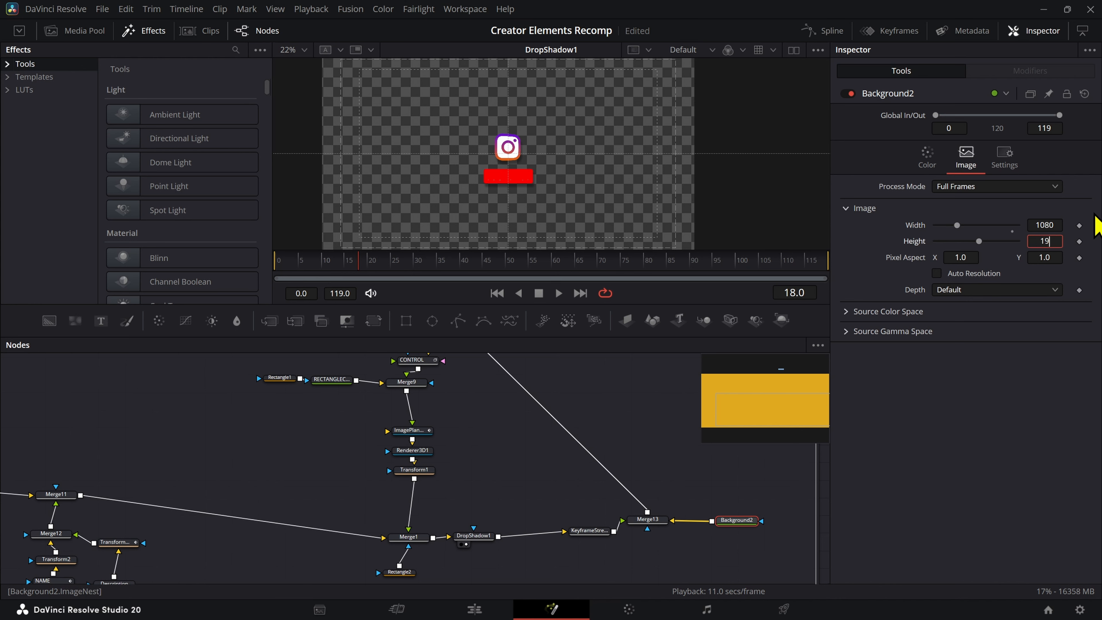
pyautogui.press('Tab')
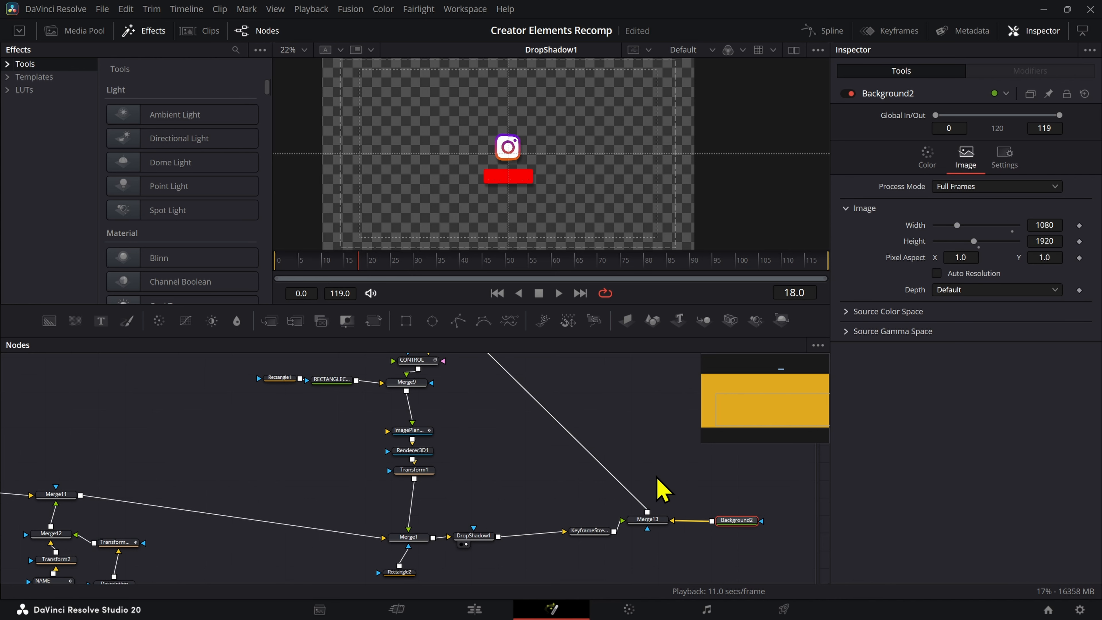
# Show Merge13 in the viewer, shift the KeyframeStretcher node toward DropShadow1, and play back the title animation in the vertical frame.
pyautogui.click(655, 520)
pyautogui.press('1')
pyautogui.click(589, 530)
pyautogui.click(559, 293)
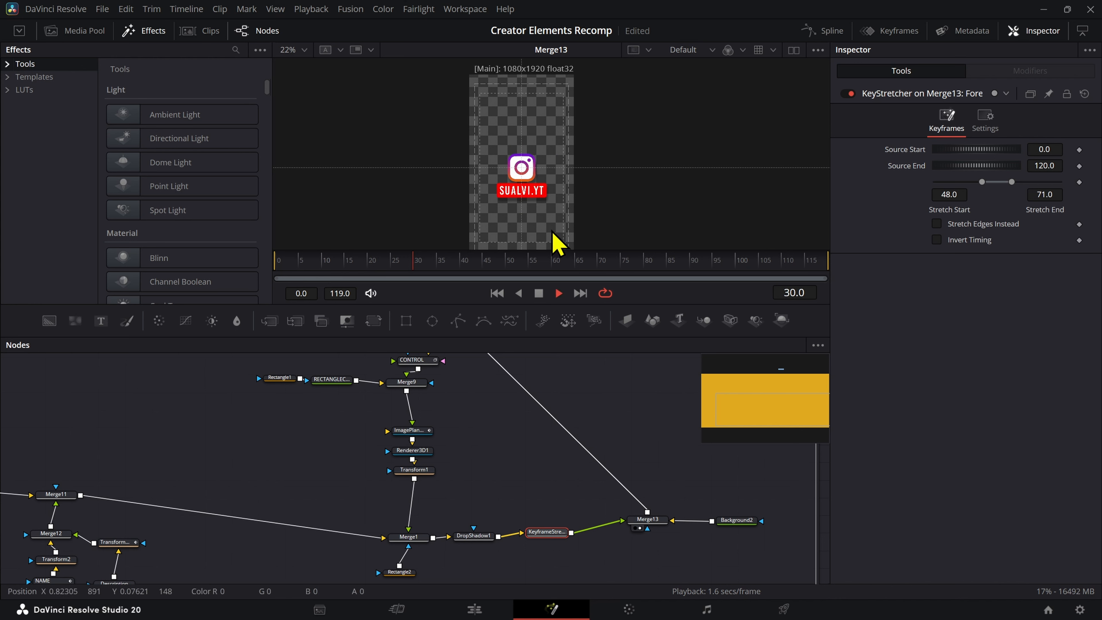
pyautogui.press('space')
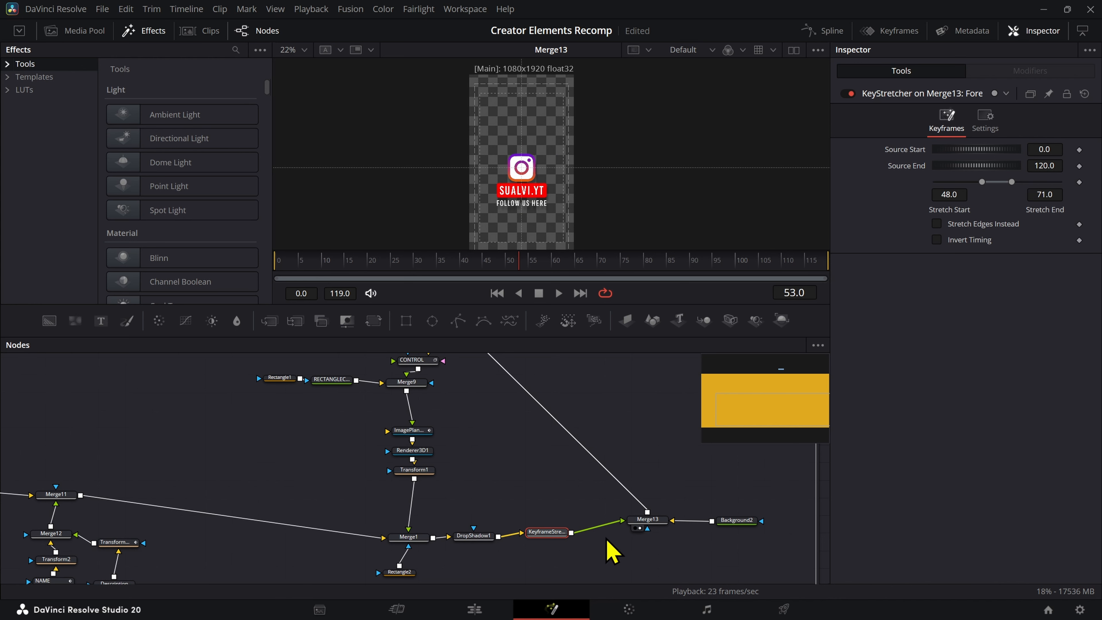
# Try adding a Transform node after Merge13 to scale the whole title, and delete it again.
pyautogui.click(666, 520)
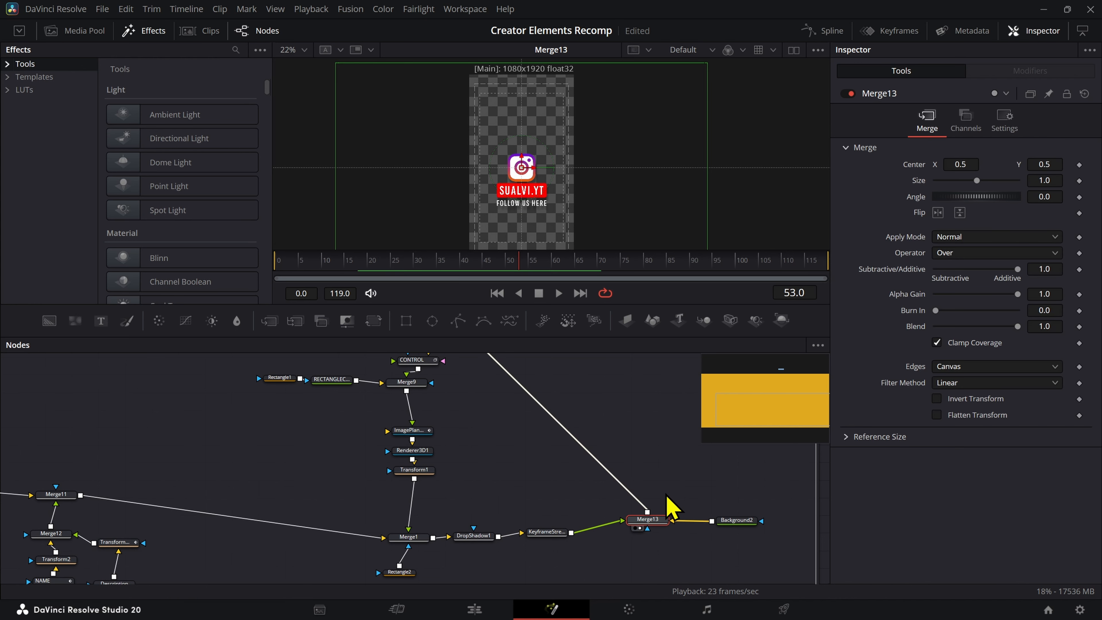
pyautogui.hotkey('shift', 'space')
pyautogui.write('ytan')
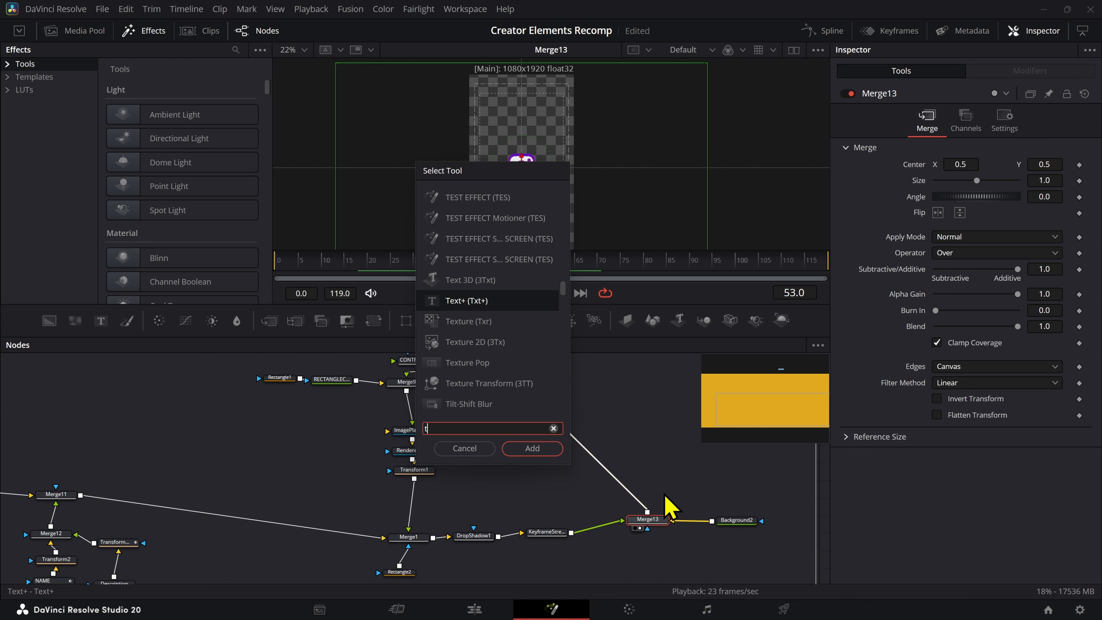
pyautogui.press('Return')
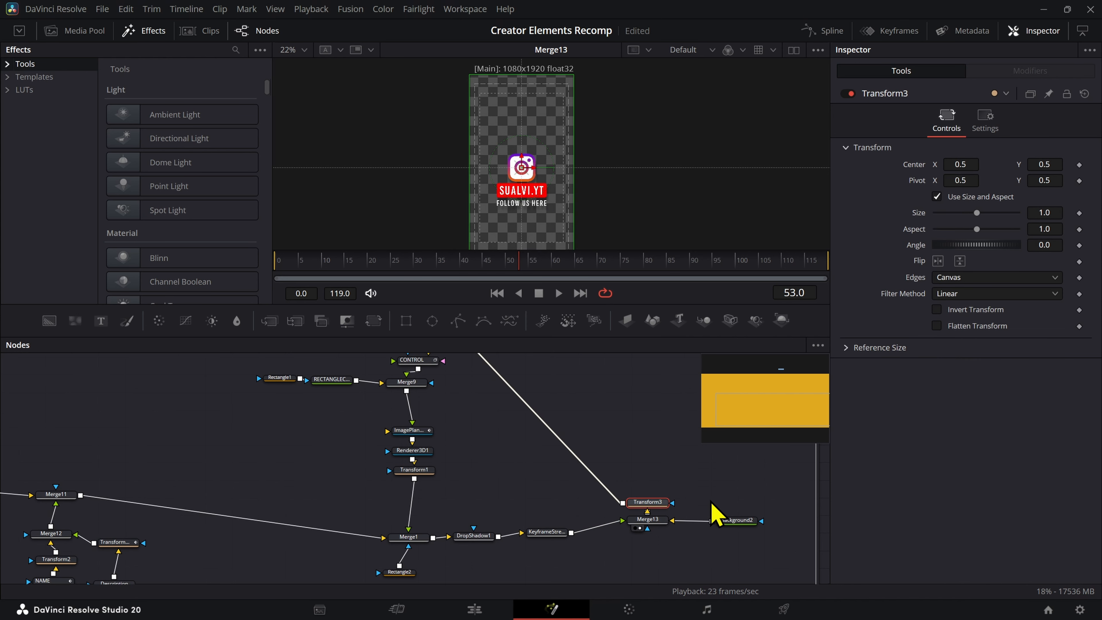
pyautogui.press('1')
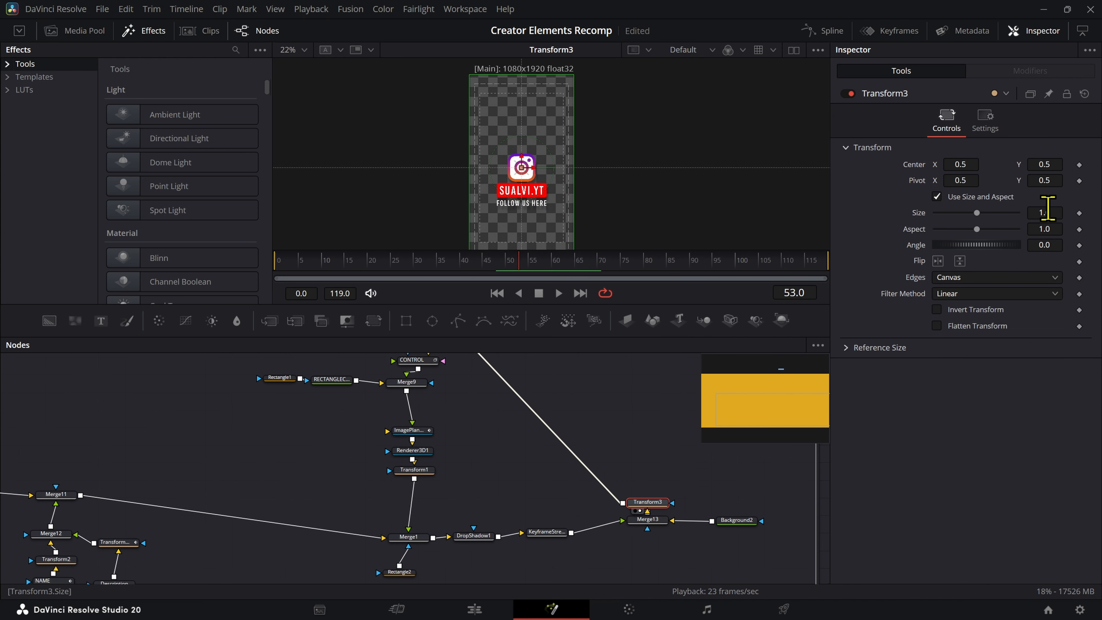
pyautogui.moveTo(1049, 212); pyautogui.dragTo(711, 415)
pyautogui.press('Delete')
# Show Merge13 in the viewer and turn Background2's auto resolution back on.
pyautogui.click(648, 520)
pyautogui.press('1')
pyautogui.click(737, 520)
pyautogui.click(937, 274)
pyautogui.scroll(-1, 698, 181)
pyautogui.moveTo(698, 182); pyautogui.dragTo(603, 157)
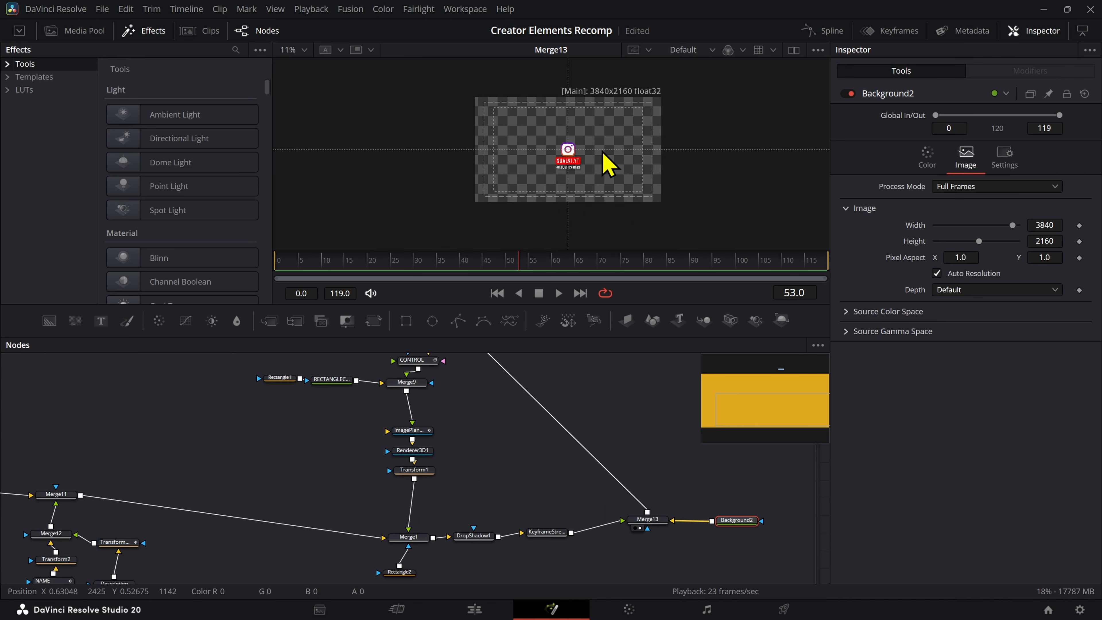
pyautogui.scroll(1, 599, 157)
# Switch to the Edit page and change the timeline to a vertical format.
pyautogui.click(475, 609)
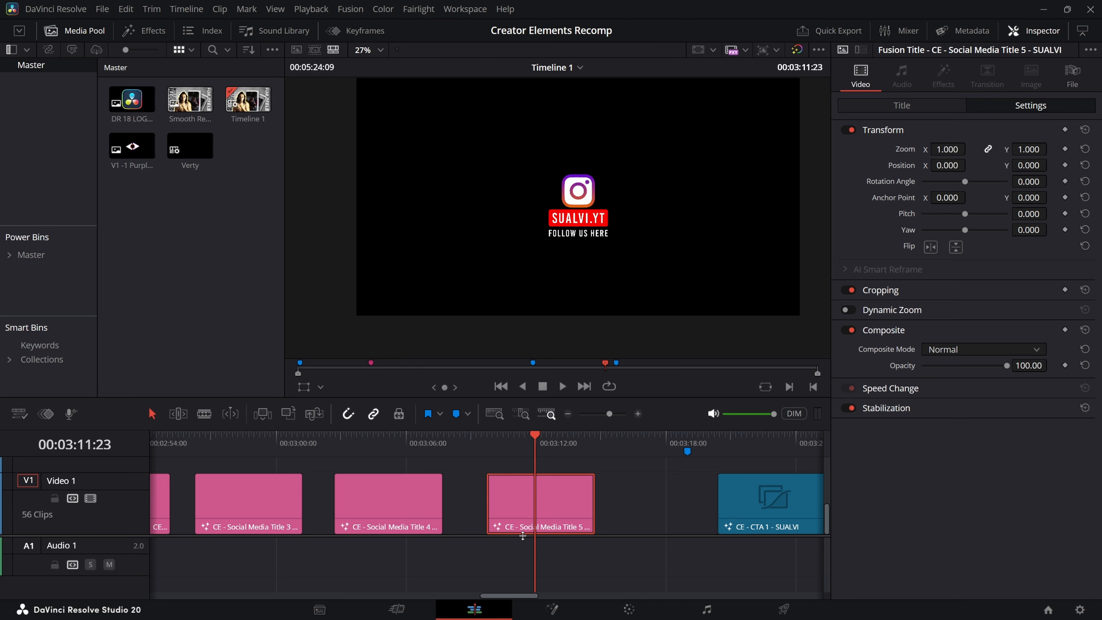
pyautogui.click(776, 50)
pyautogui.click(819, 123)
# Try the Social Media Title 5 clip at zoom 0.450 and position X -279, Y -453, and play it back.
pyautogui.moveTo(947, 149); pyautogui.dragTo(924, 149)
pyautogui.moveTo(948, 166); pyautogui.dragTo(827, 166)
pyautogui.moveTo(1029, 166); pyautogui.dragTo(832, 166)
pyautogui.click(655, 504)
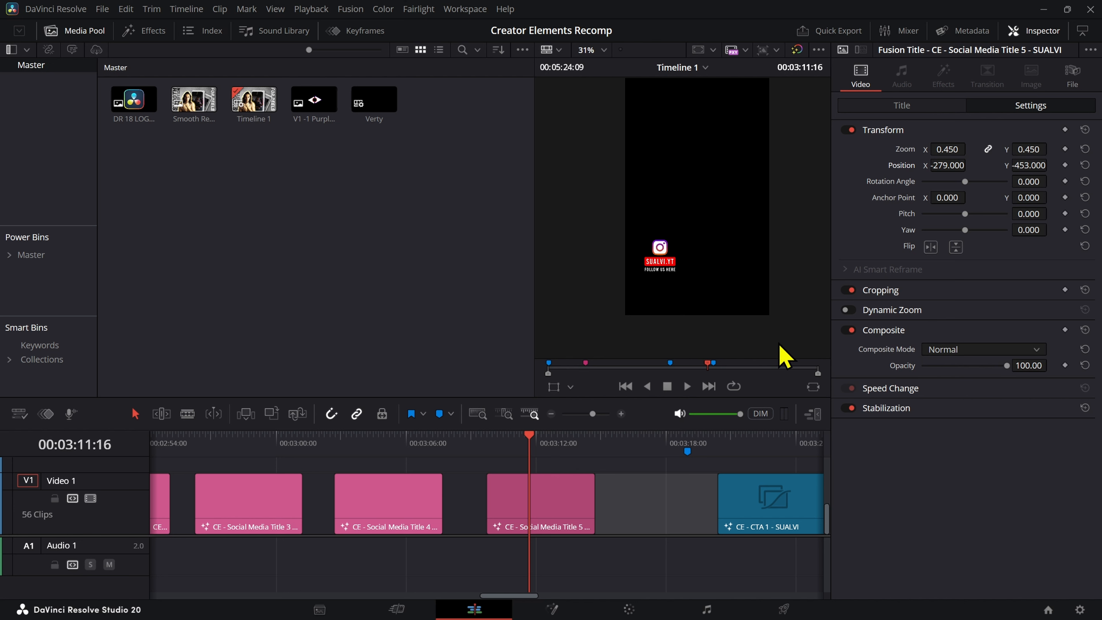
pyautogui.press('space')
# Reset the title clip's position and zoom to their defaults, and inspect the title in the vertical frame.
pyautogui.doubleClick(902, 167)
pyautogui.doubleClick(905, 150)
pyautogui.press('space')
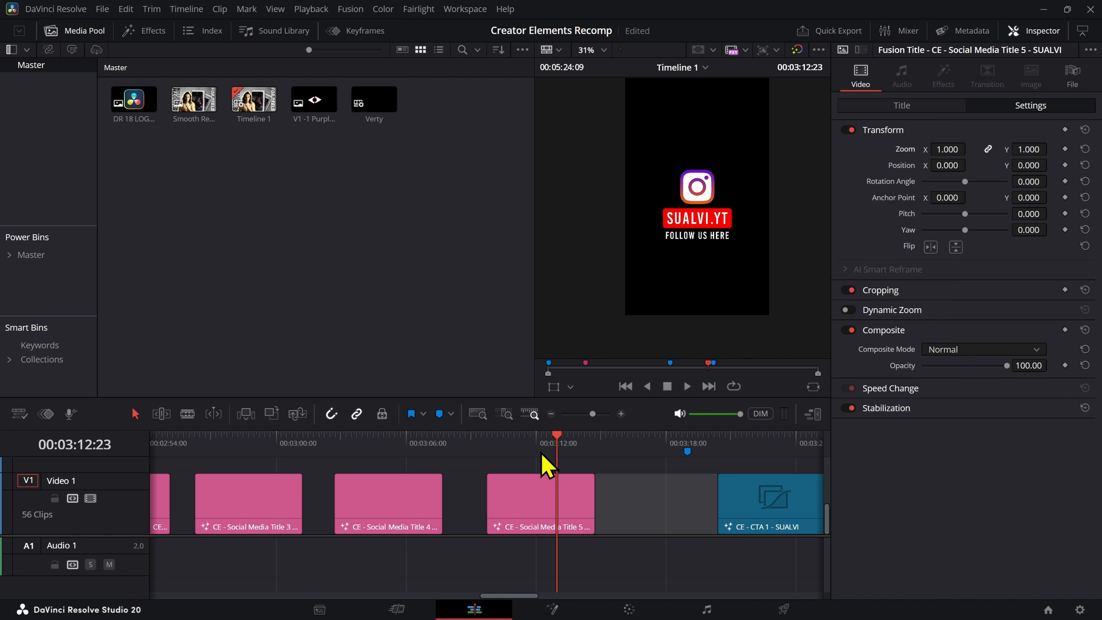
pyautogui.click(542, 443)
pyautogui.scroll(1, 699, 210)
pyautogui.scroll(1, 699, 210)
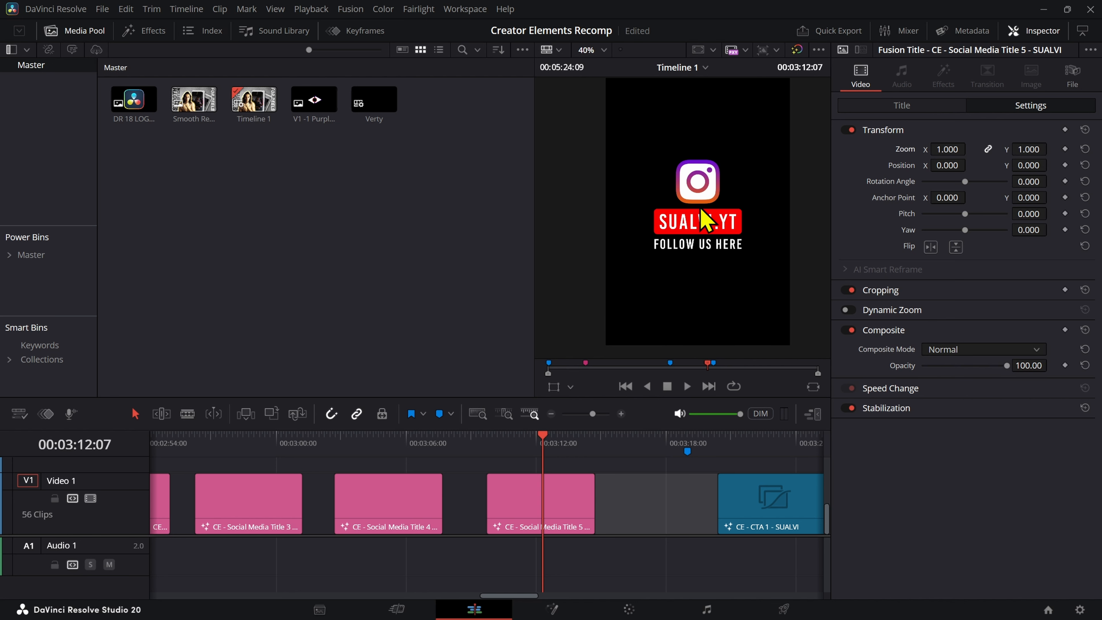
pyautogui.scroll(-3, 701, 208)
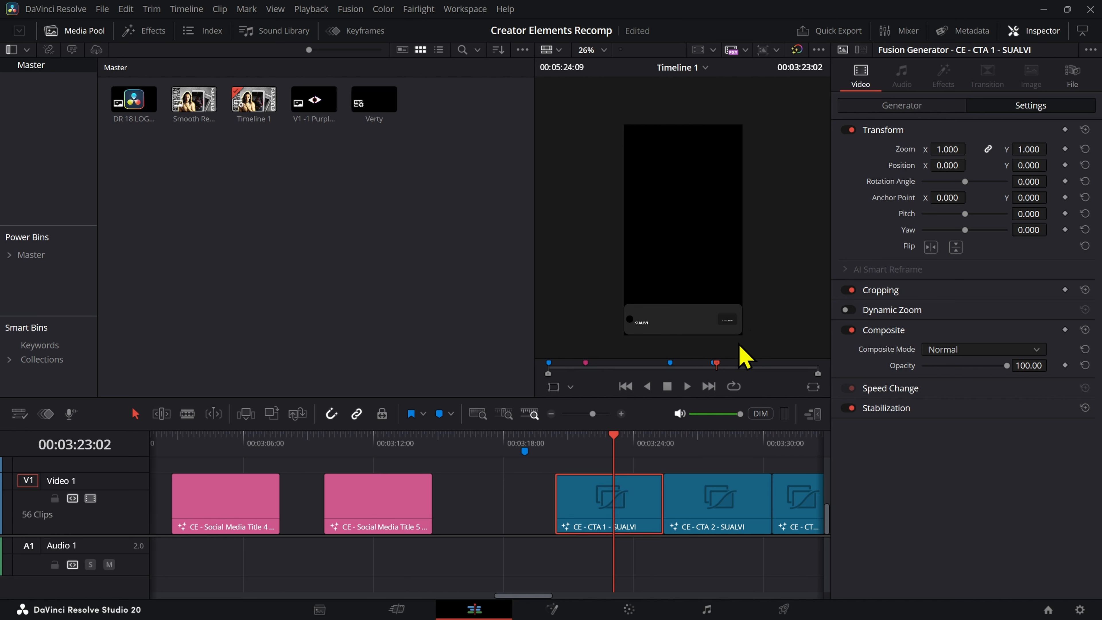
# Examine how the CE - CTA 1 generator's bar fits the frame and look over the remaining generator clips in the timeline.
pyautogui.scroll(1, 755, 331)
pyautogui.scroll(5, 760, 343)
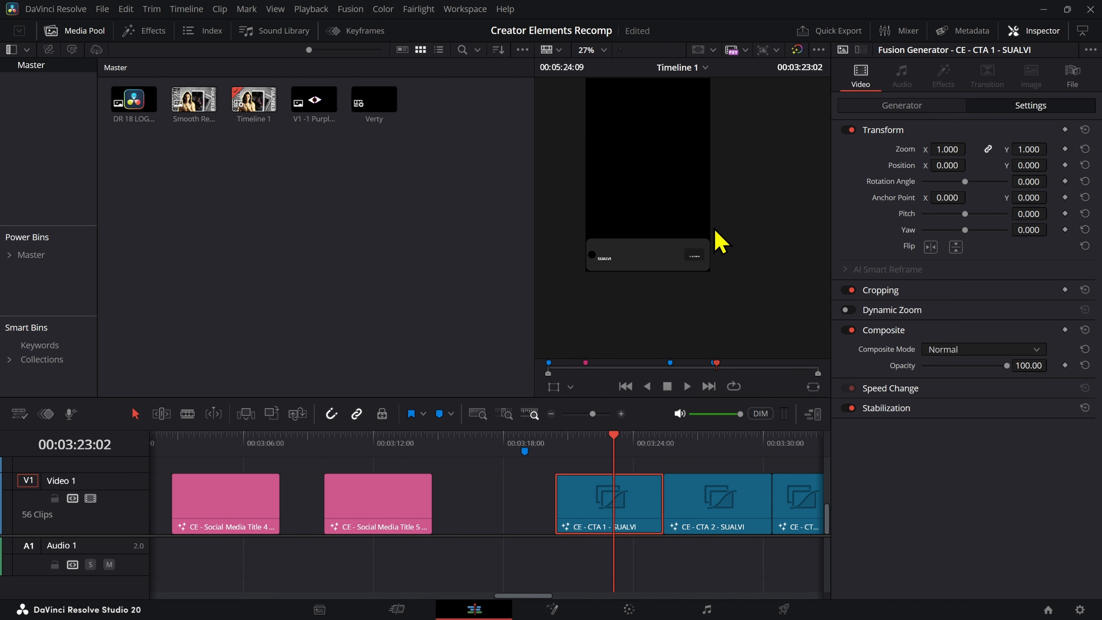
pyautogui.scroll(-3, 719, 320)
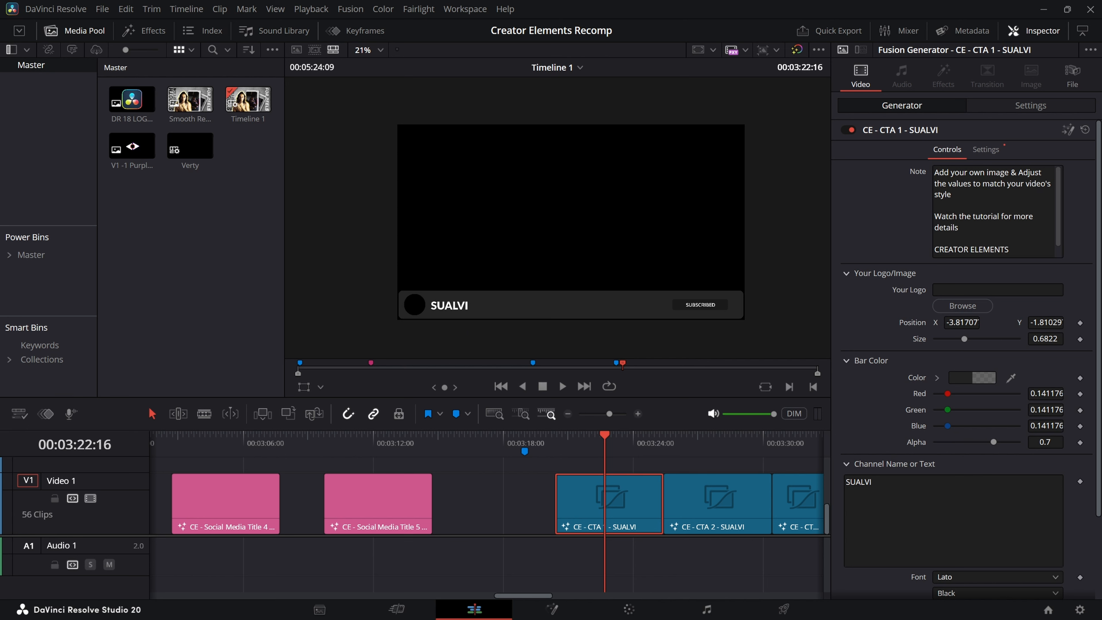
pyautogui.scroll(-6, 499, 527)
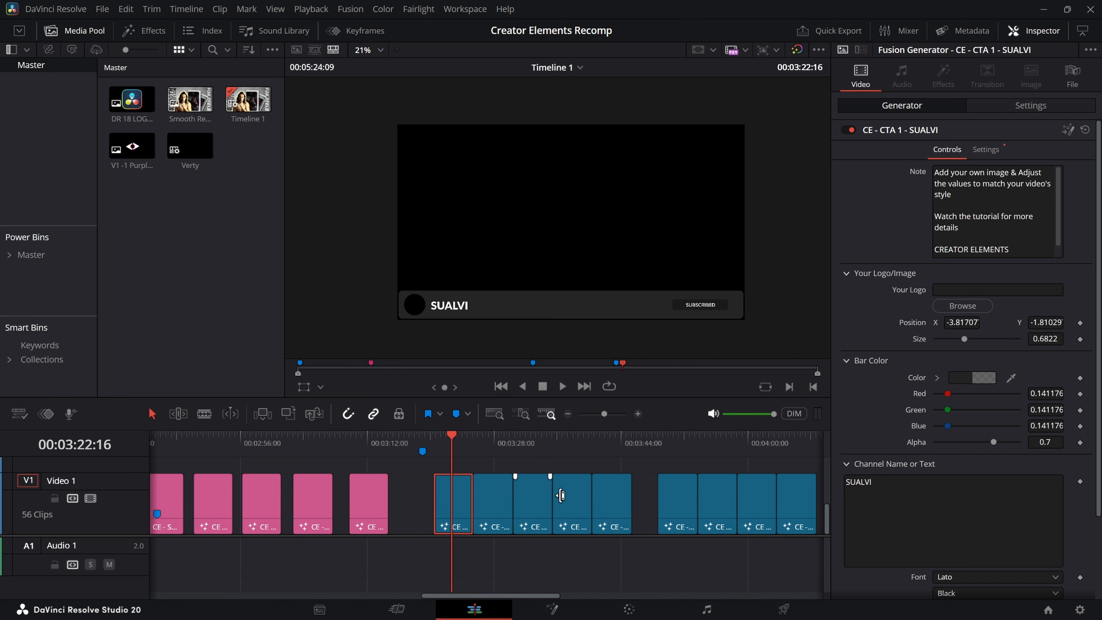
pyautogui.hscroll(3, 693, 515)
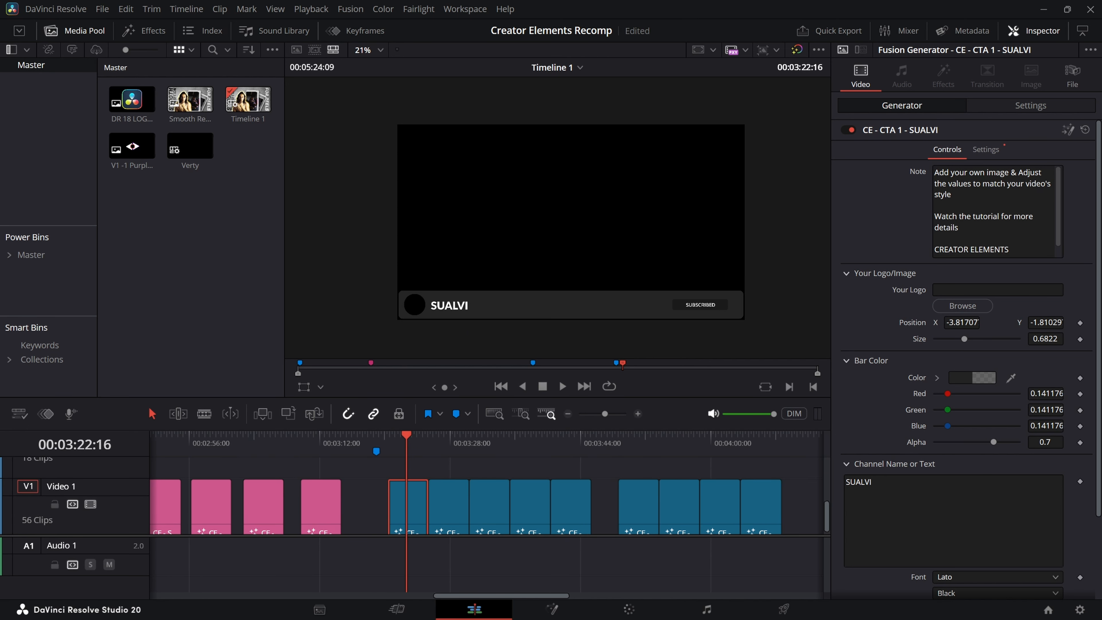